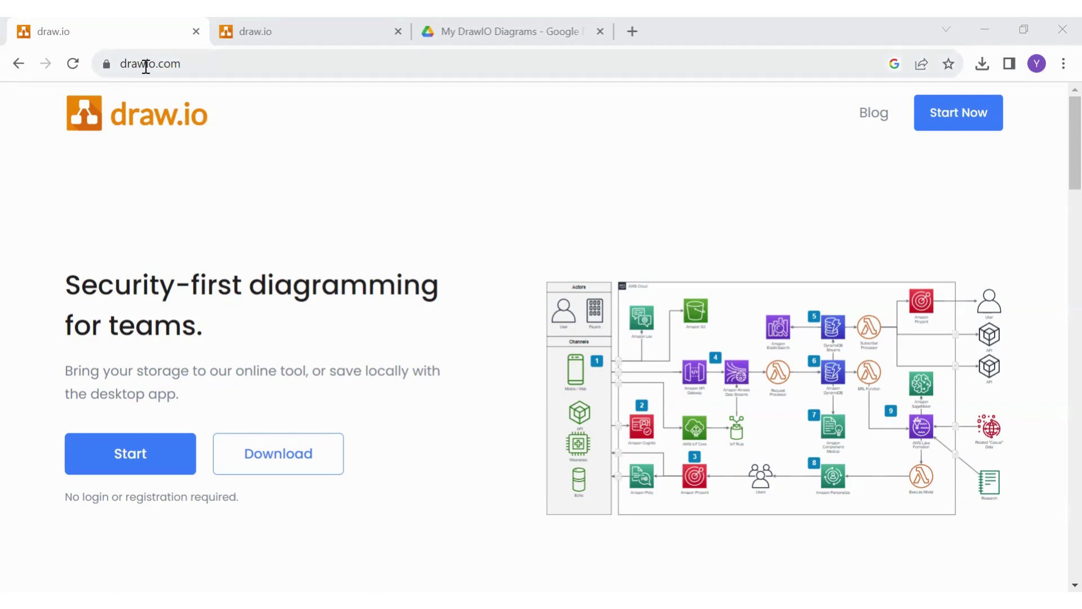
click(120, 65)
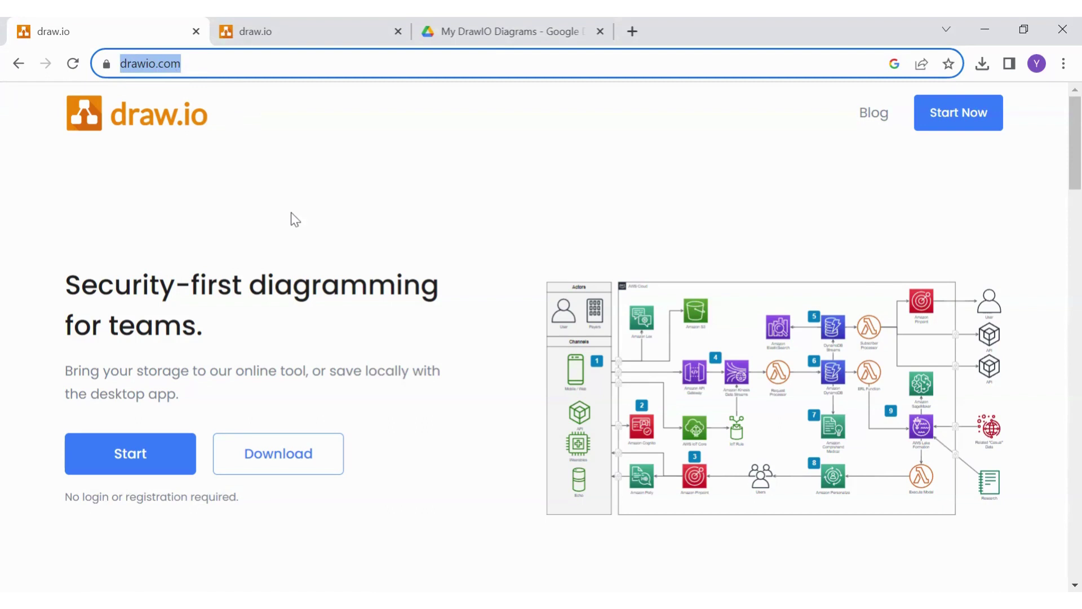
click(217, 64)
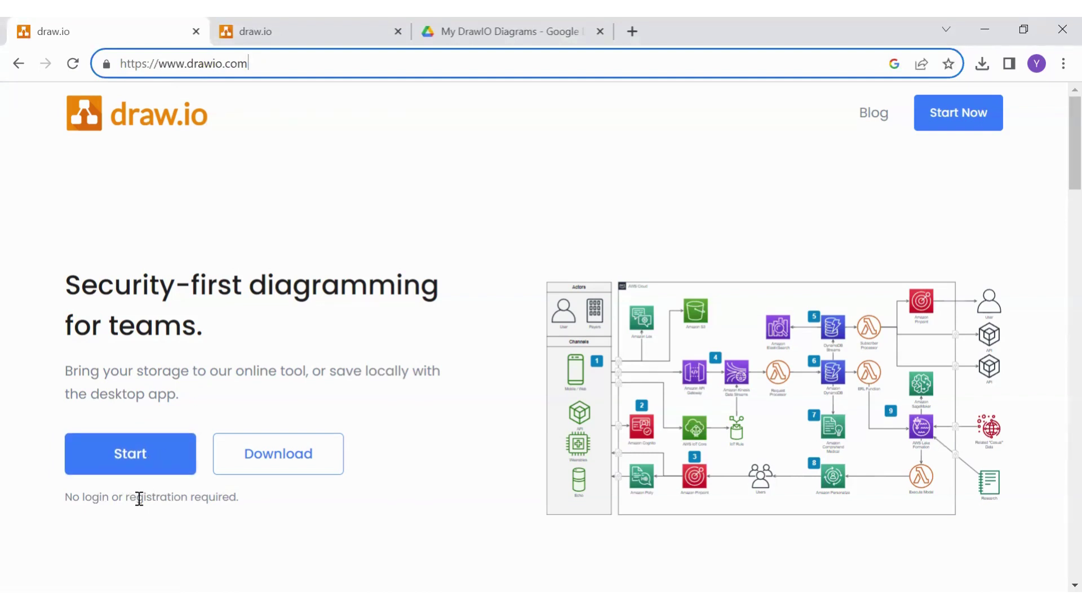
drag(139, 499, 201, 496)
click(214, 498)
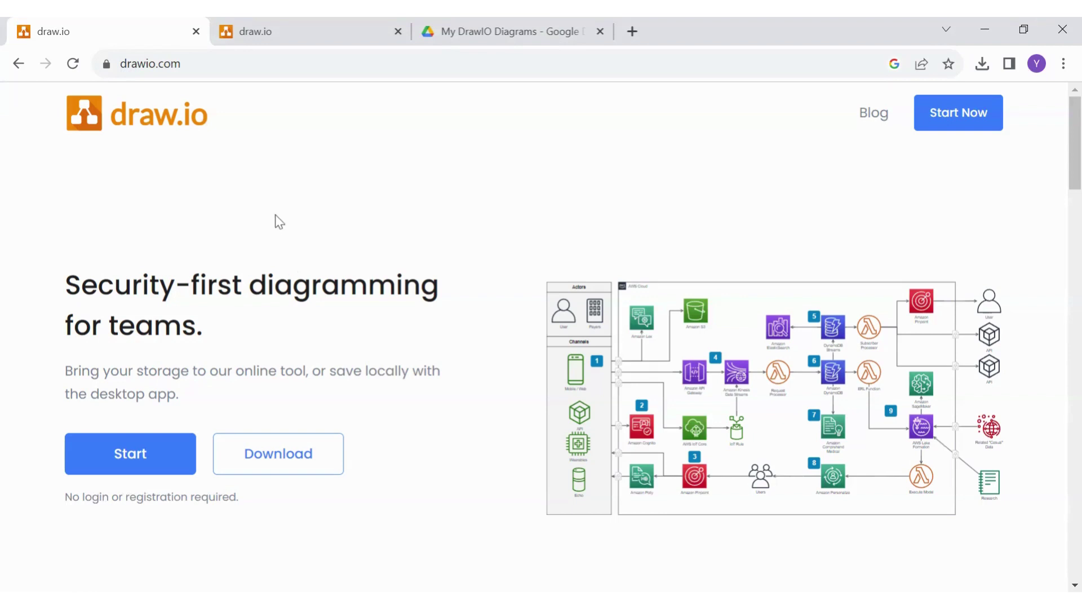
Start the diagram editor with Google Drive as the storage location and authorize access to the Drive account
click(152, 465)
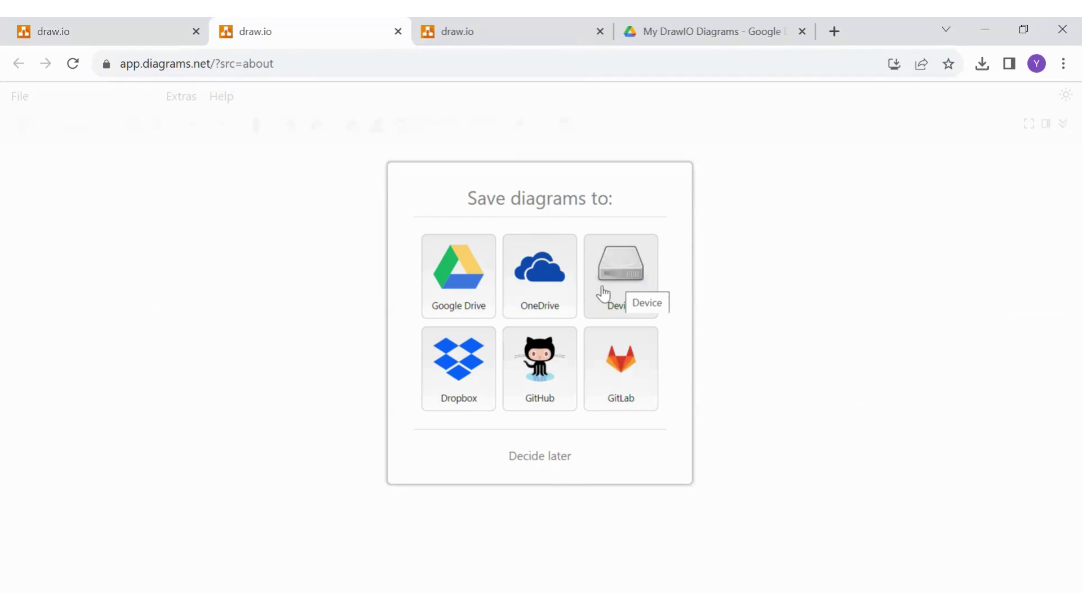
click(471, 276)
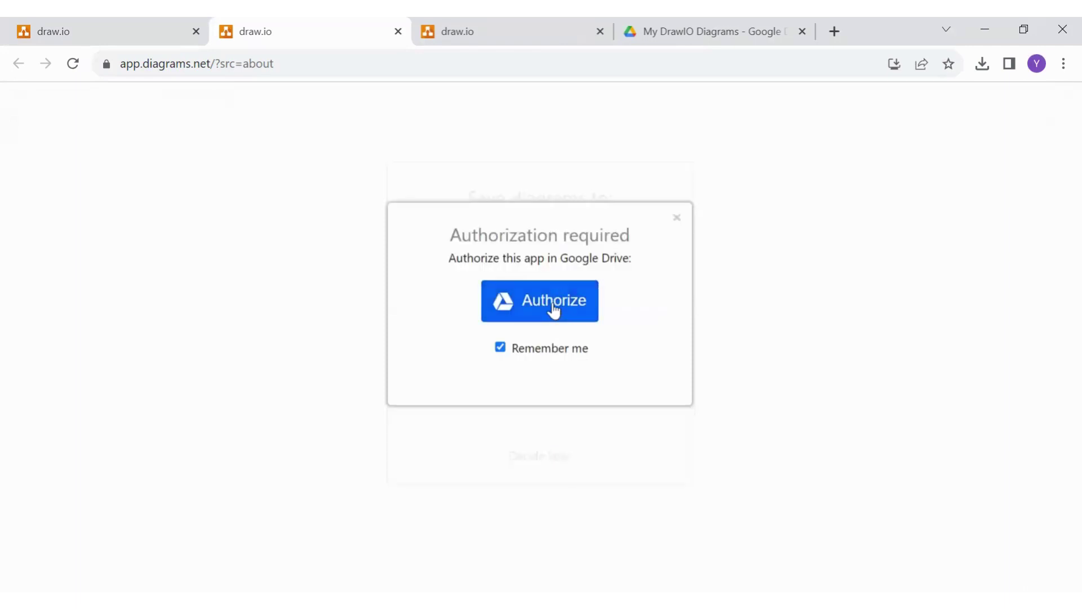
click(574, 311)
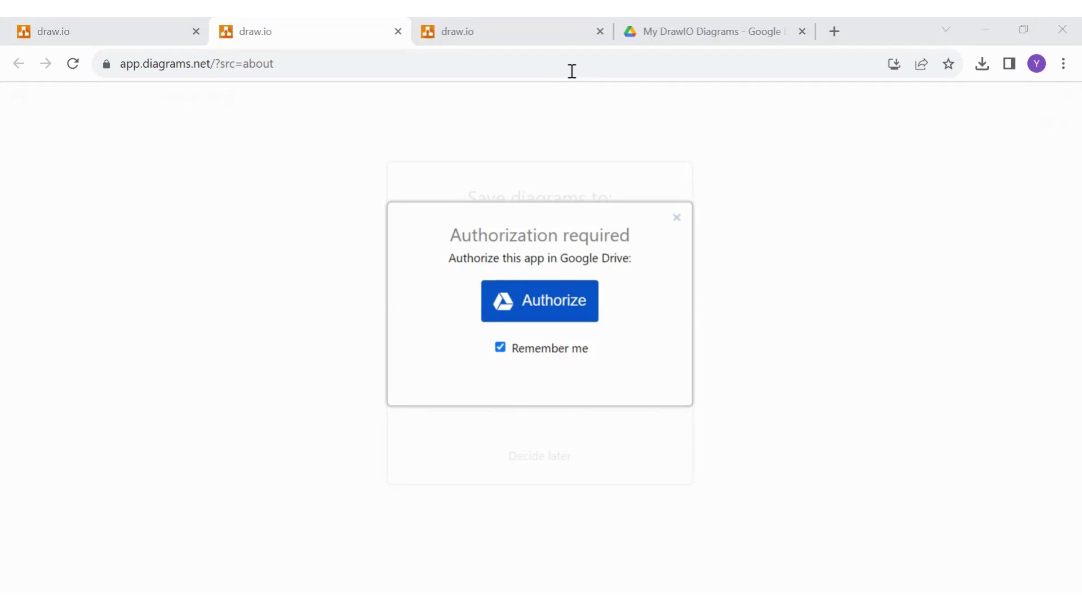
click(558, 322)
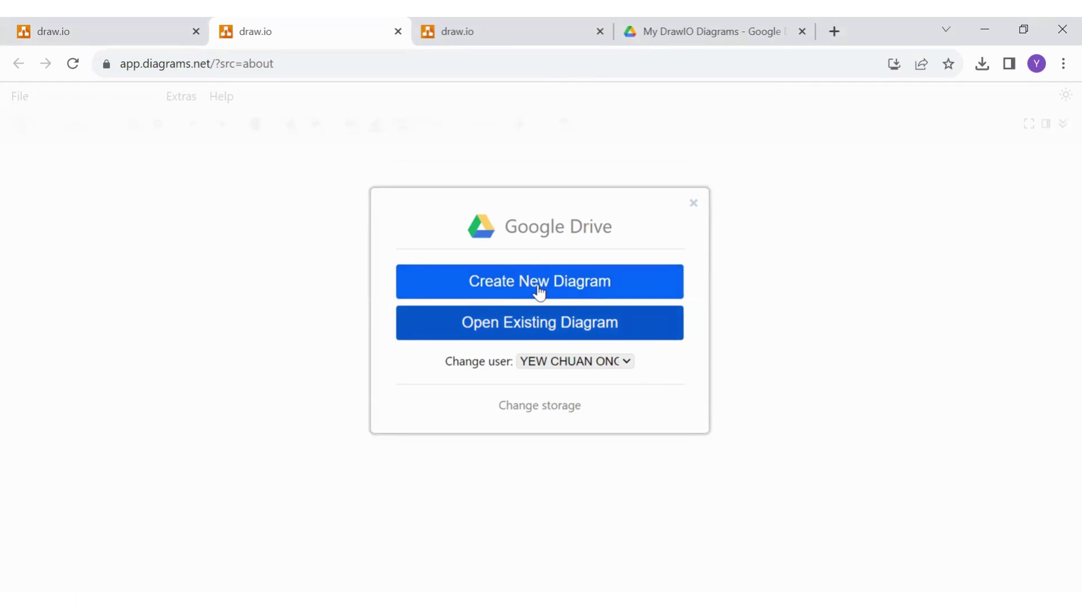
Create a new blank diagram as an XML file (.drawio) in the "My DrawIO Diagrams" folder
click(540, 290)
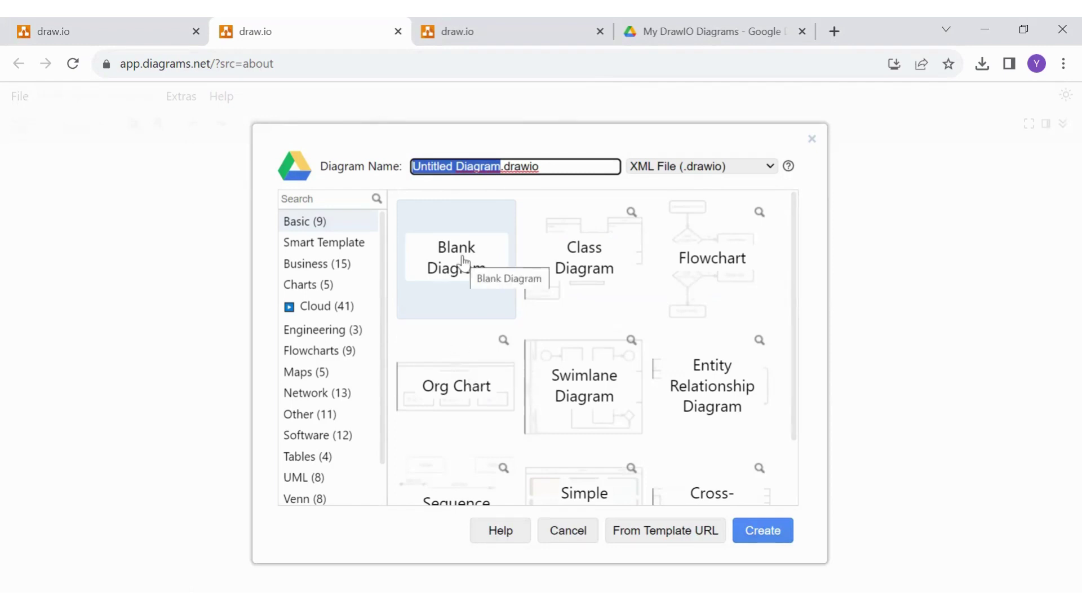
click(774, 529)
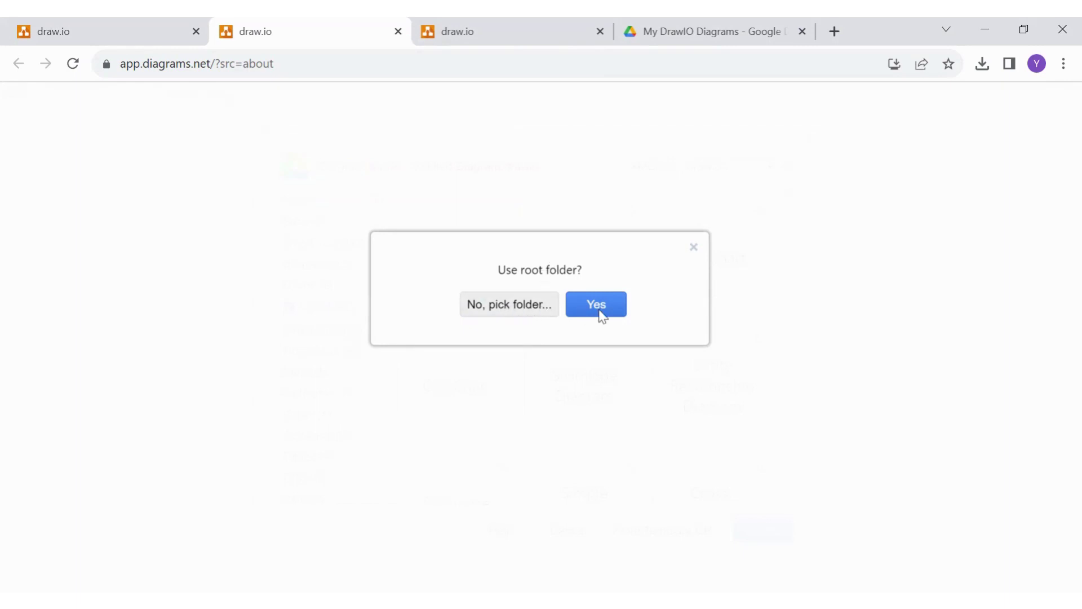
click(511, 309)
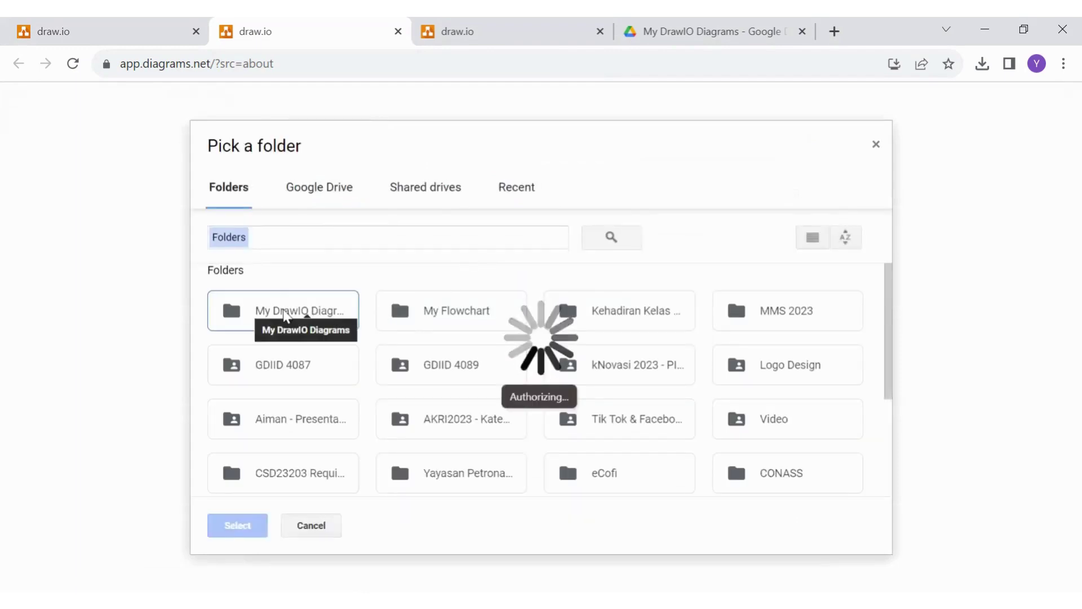
click(300, 313)
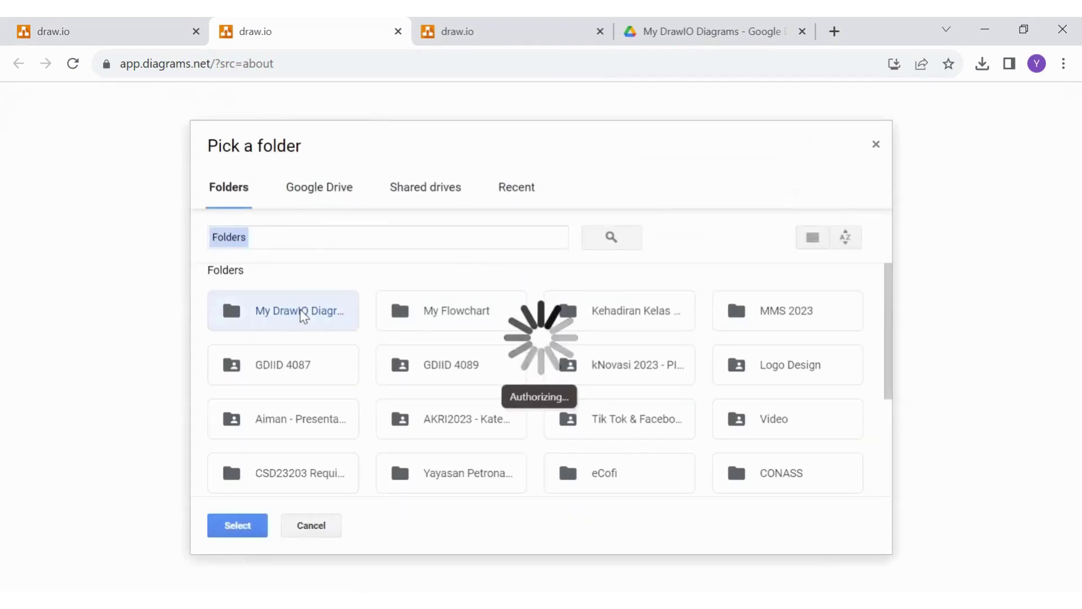
click(260, 526)
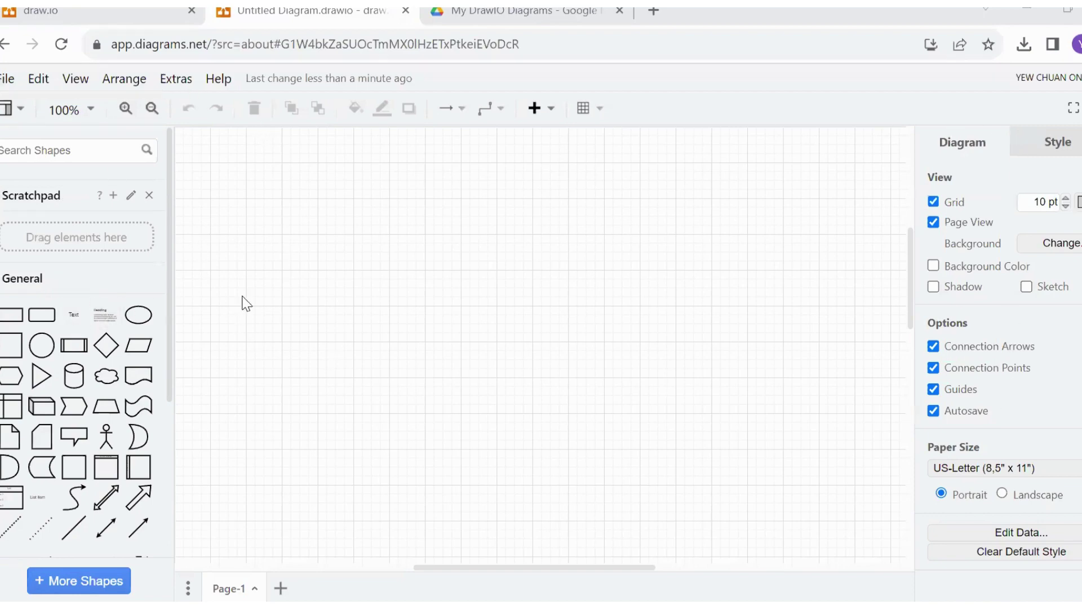
Look through the shape libraries and expand the Flowchart set
scroll(96, 323, down, 4)
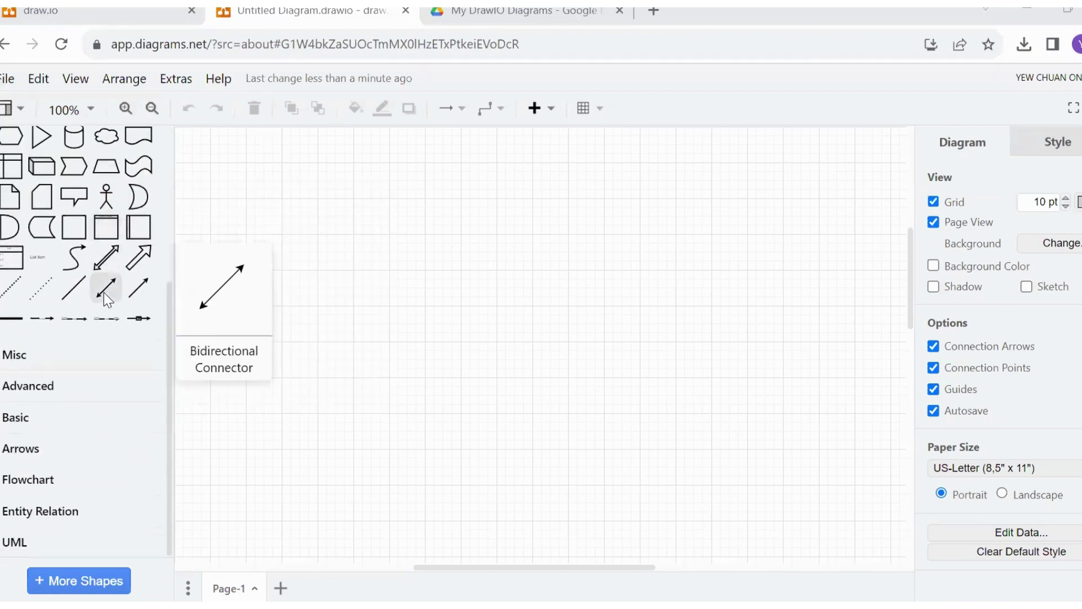
scroll(107, 300, up, 4)
scroll(85, 246, down, 2)
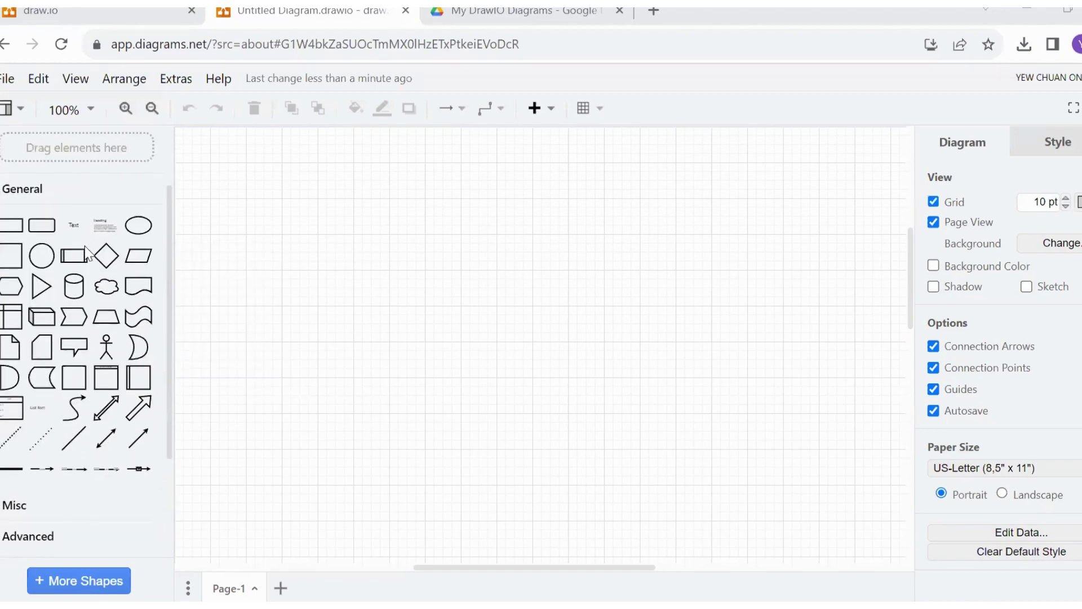
scroll(31, 281, down, 3)
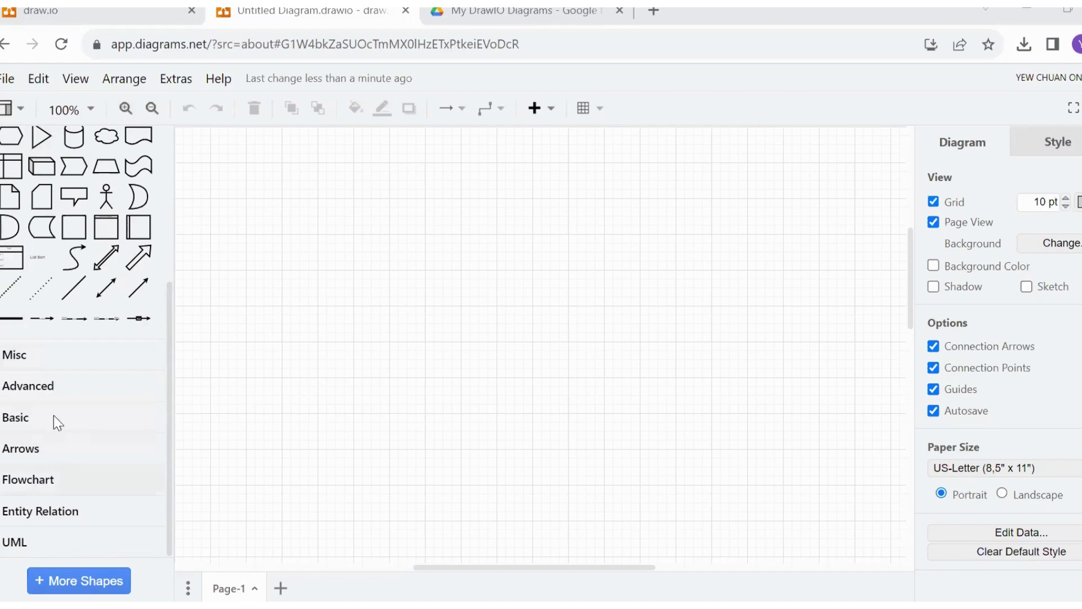
click(3, 480)
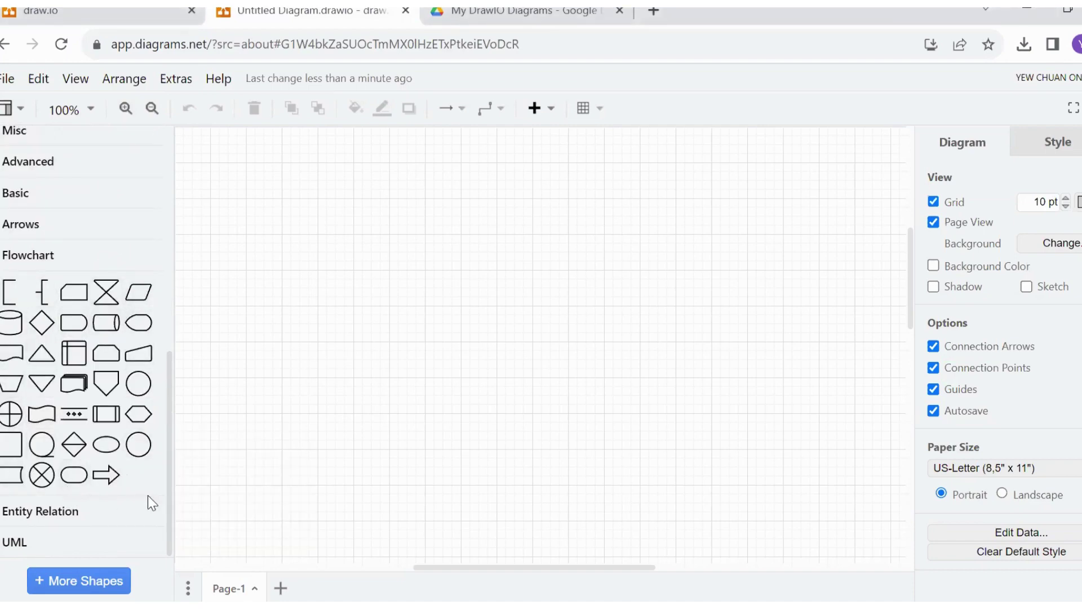
Place a Start ellipse near the top of the canvas, shrink it slightly and label it "Start"
mouse_move(53, 370)
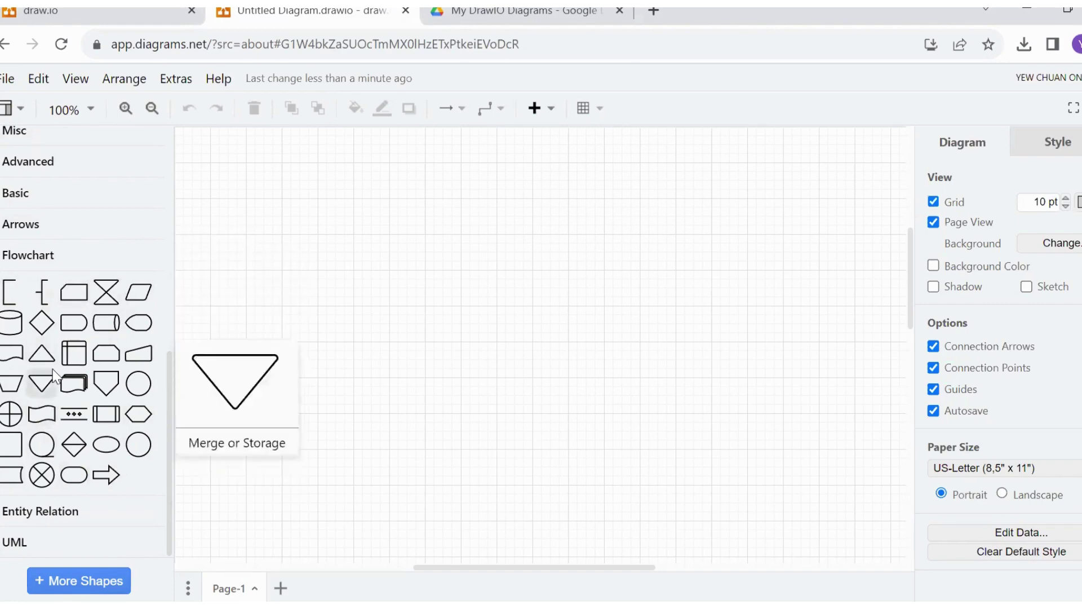
mouse_move(109, 447)
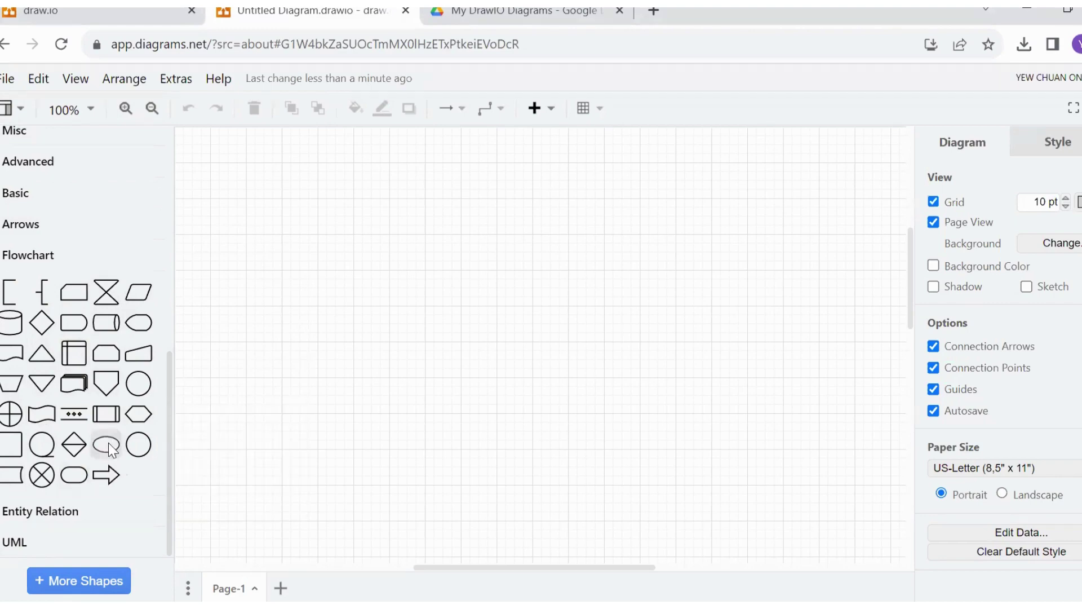
drag(109, 442, 515, 146)
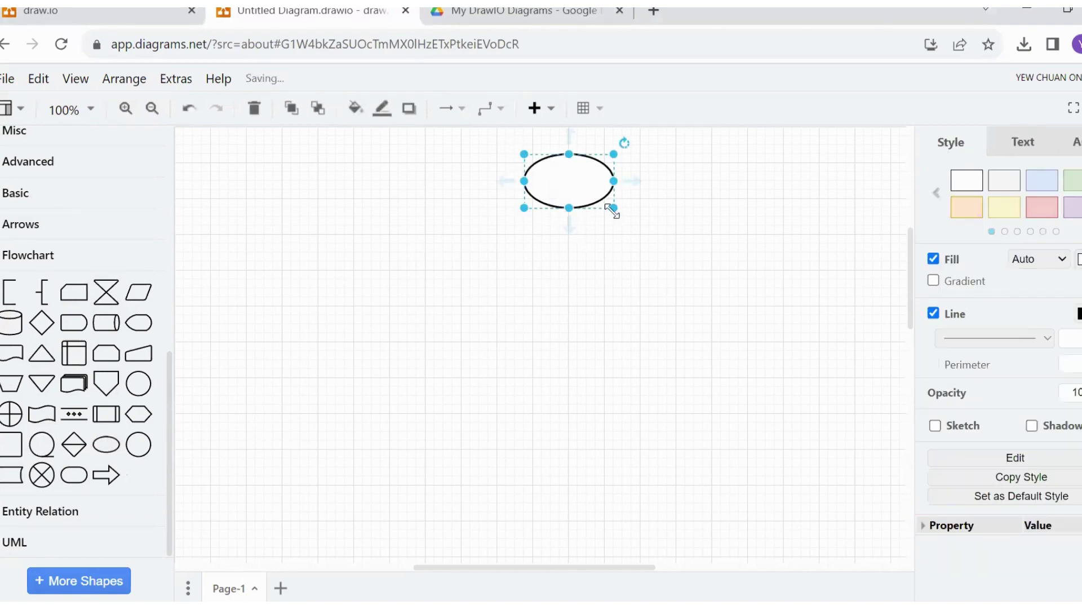
drag(613, 209, 596, 199)
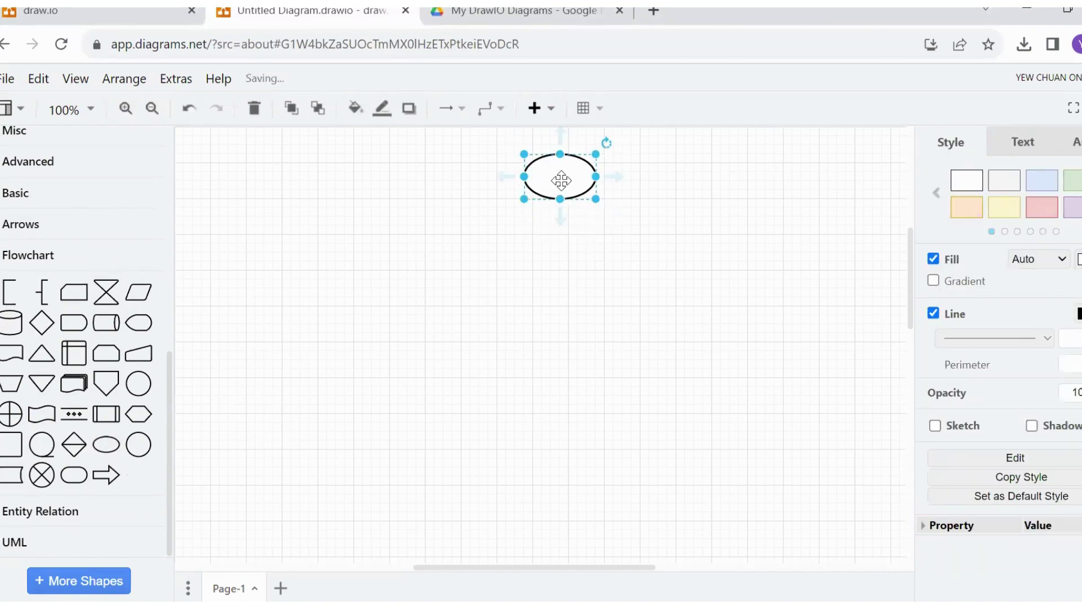
double_click(561, 179)
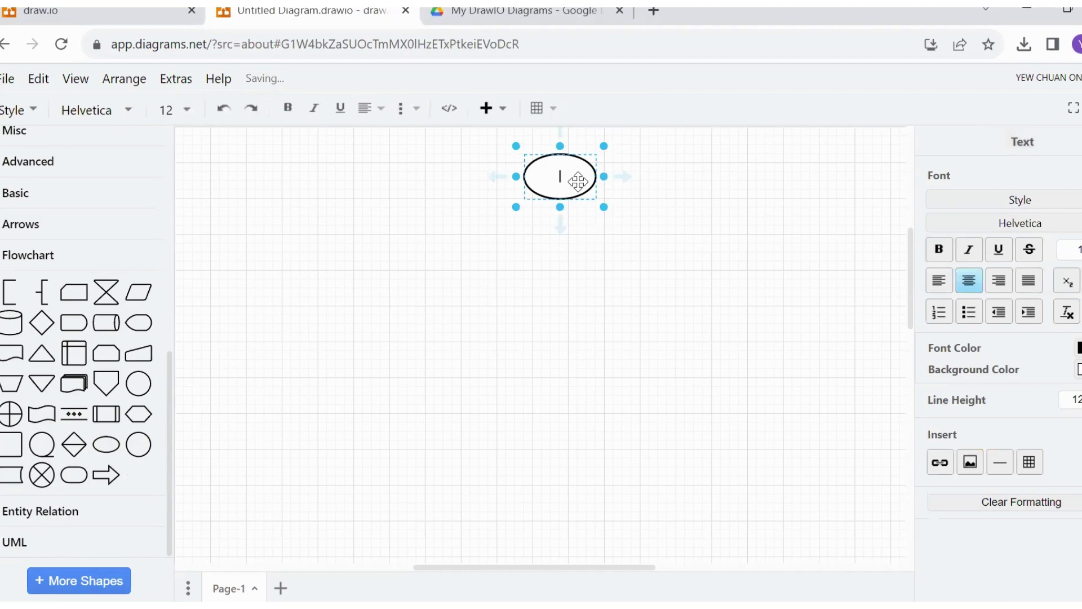
text(Start)
click(565, 327)
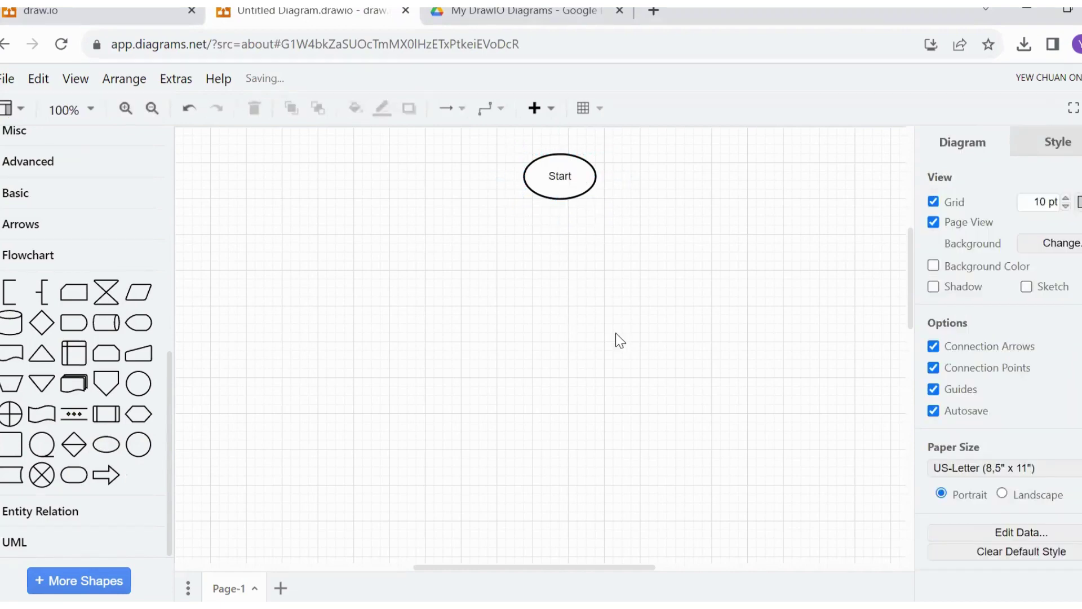
Duplicate the Start ellipse straight down to the lower part of the canvas and label the copy "End"
click(573, 161)
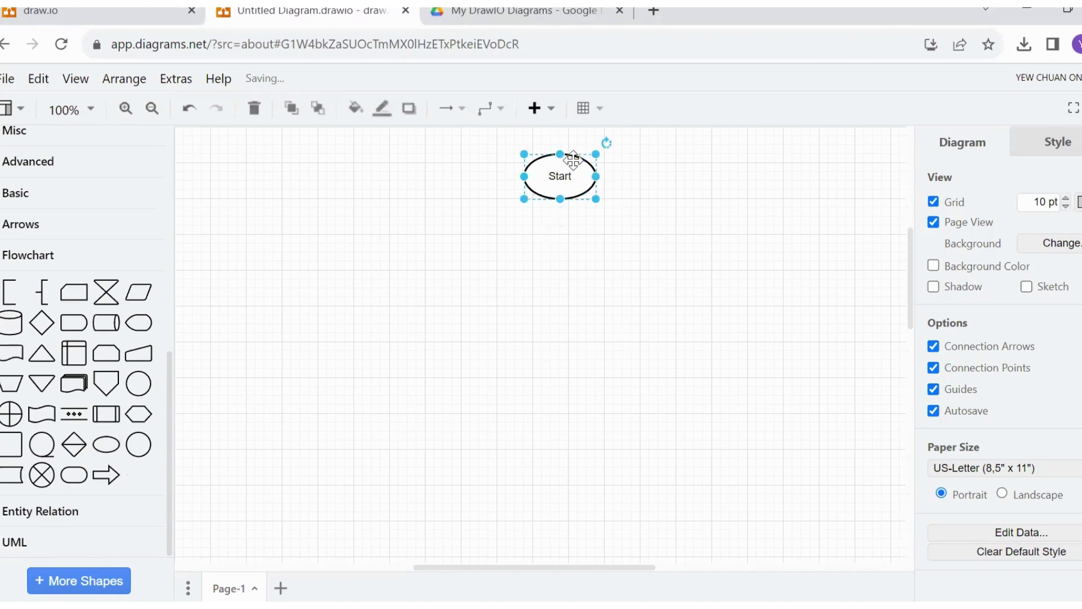
click(577, 321)
drag(577, 167, 577, 443)
double_click(576, 442)
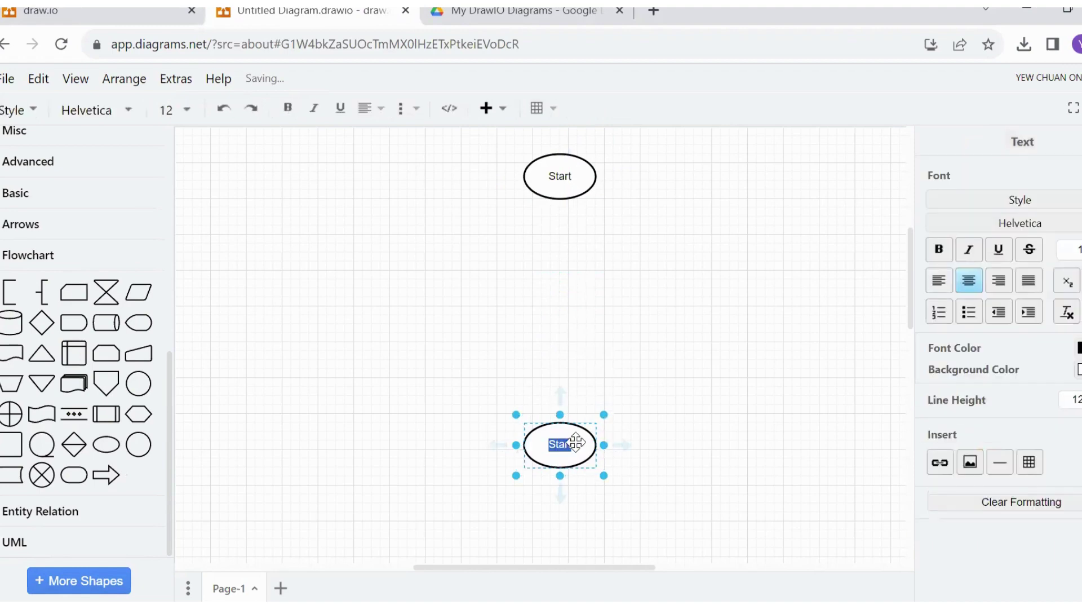
text(End)
click(592, 338)
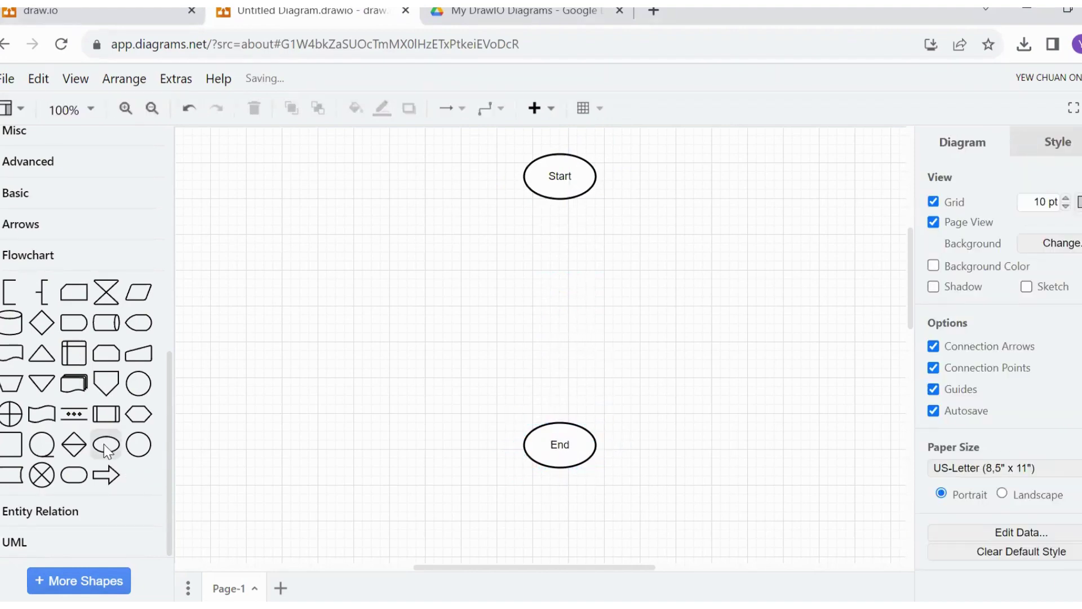
Place another ellipse between the Start and End shapes, and delete it again
drag(106, 445, 568, 287)
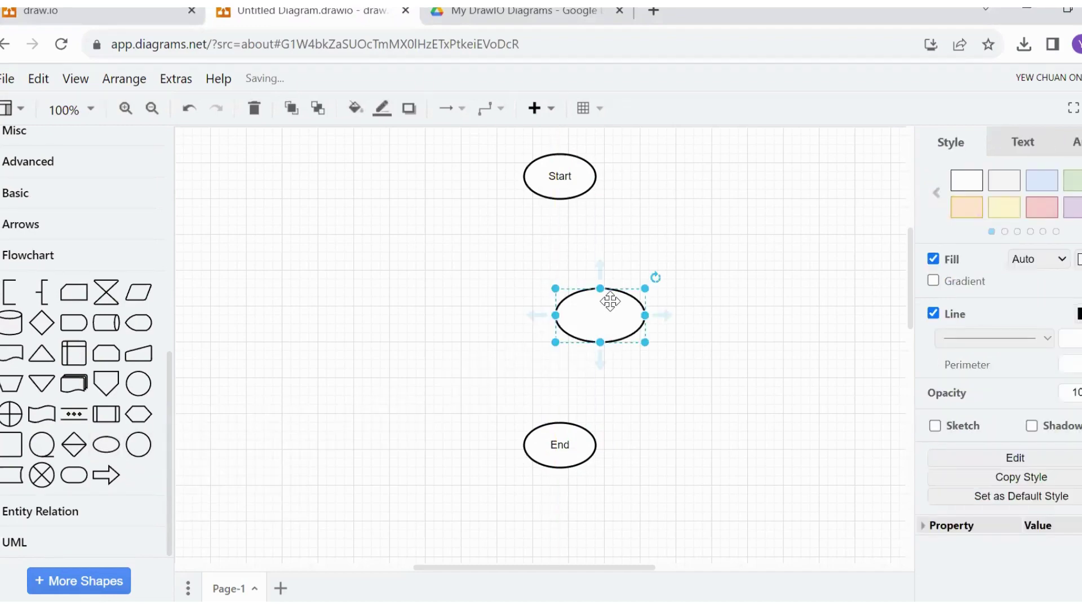
key(Delete)
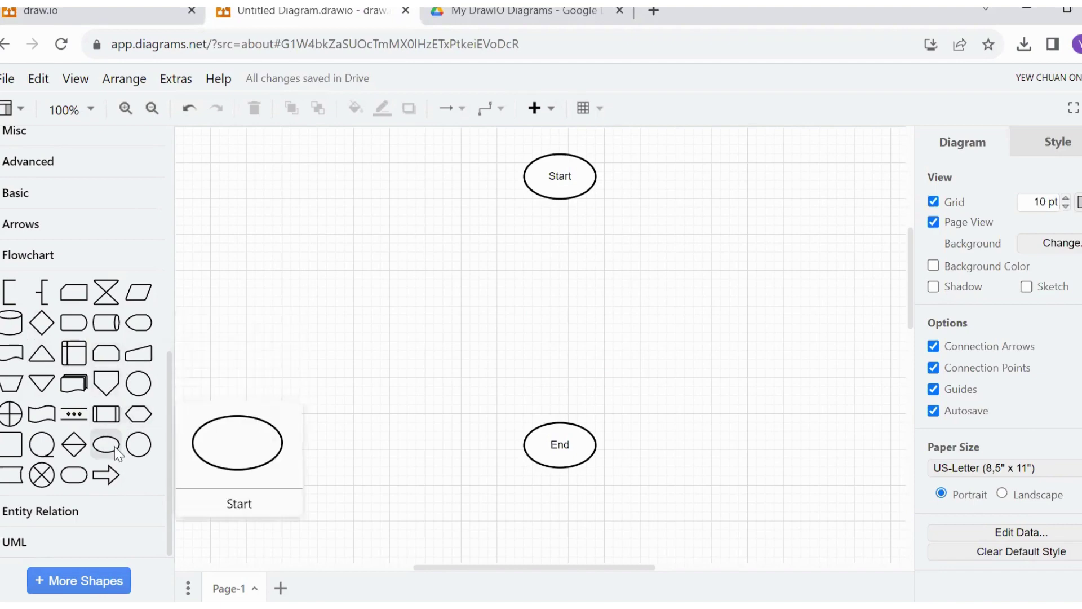
Place a Data parallelogram centred below the Start ellipse and label it "Input: Number 1, Number 2" on three lines
scroll(114, 446, up, 2)
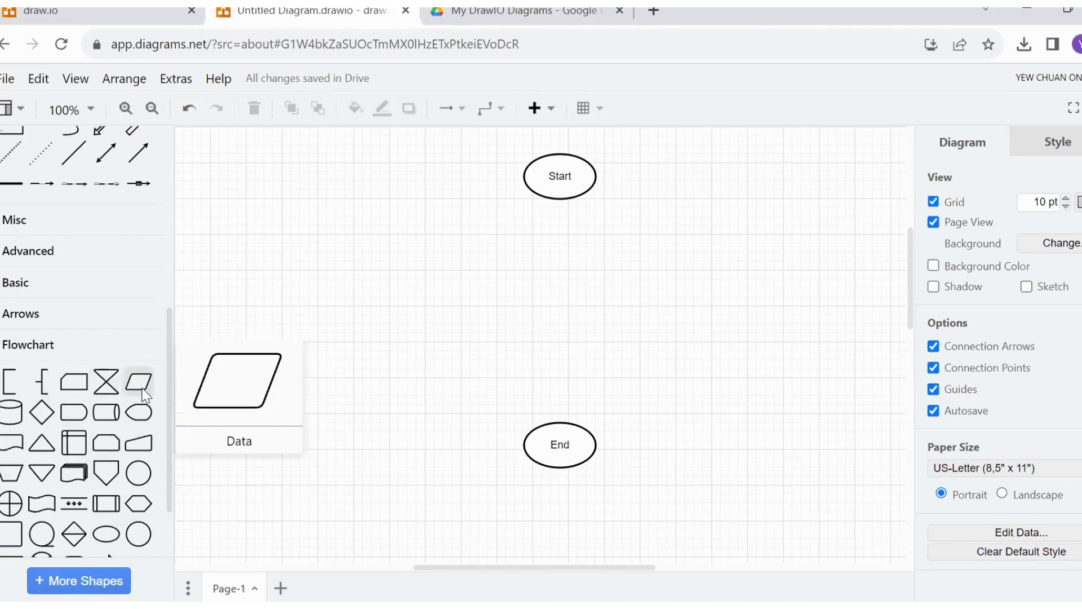
drag(137, 384, 520, 239)
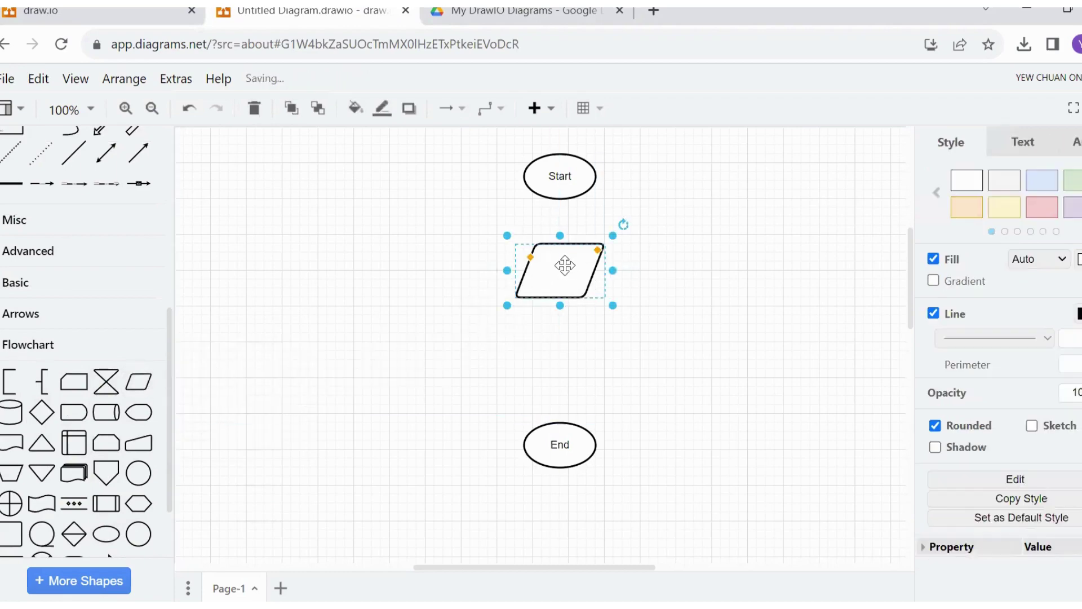
double_click(598, 267)
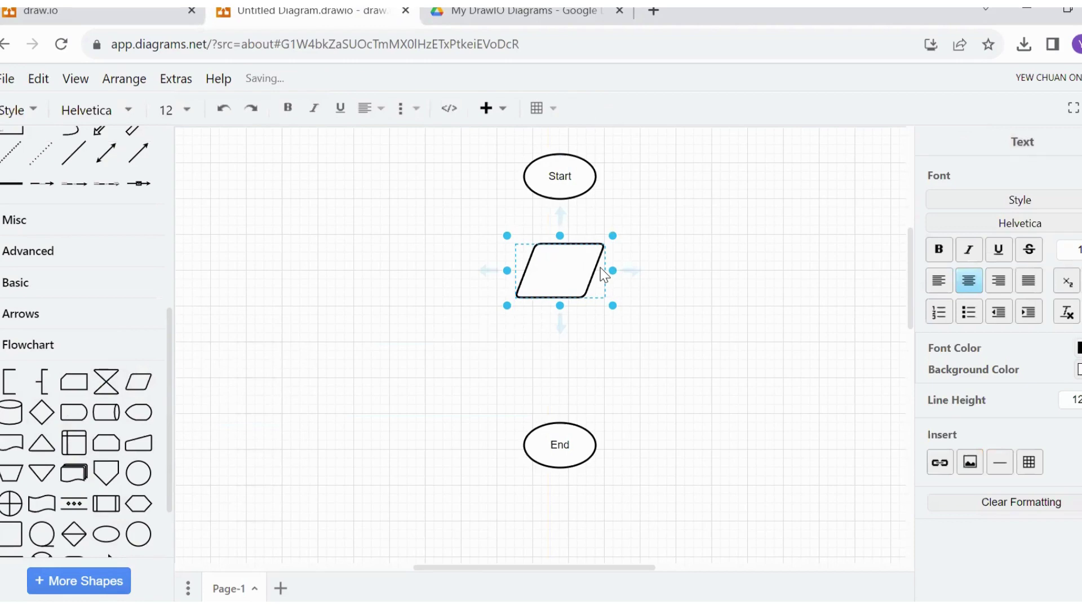
text(Input:)
key(Return)
text(numbe)
key(BackSpace)
key(BackSpace)
key(BackSpace)
key(BackSpace)
key(BackSpace)
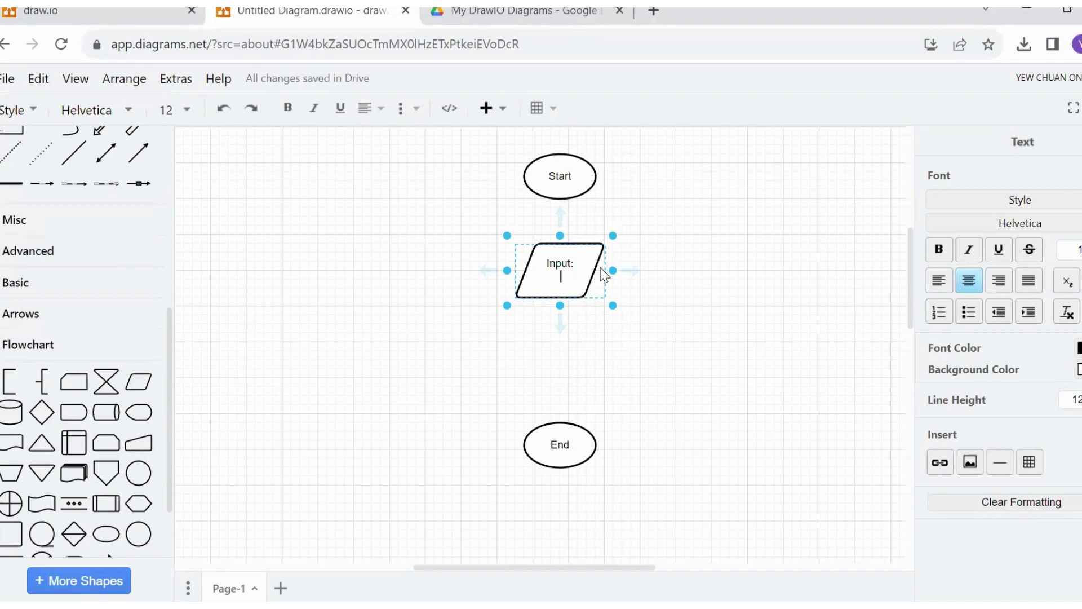
text(Number 1,)
key(Return)
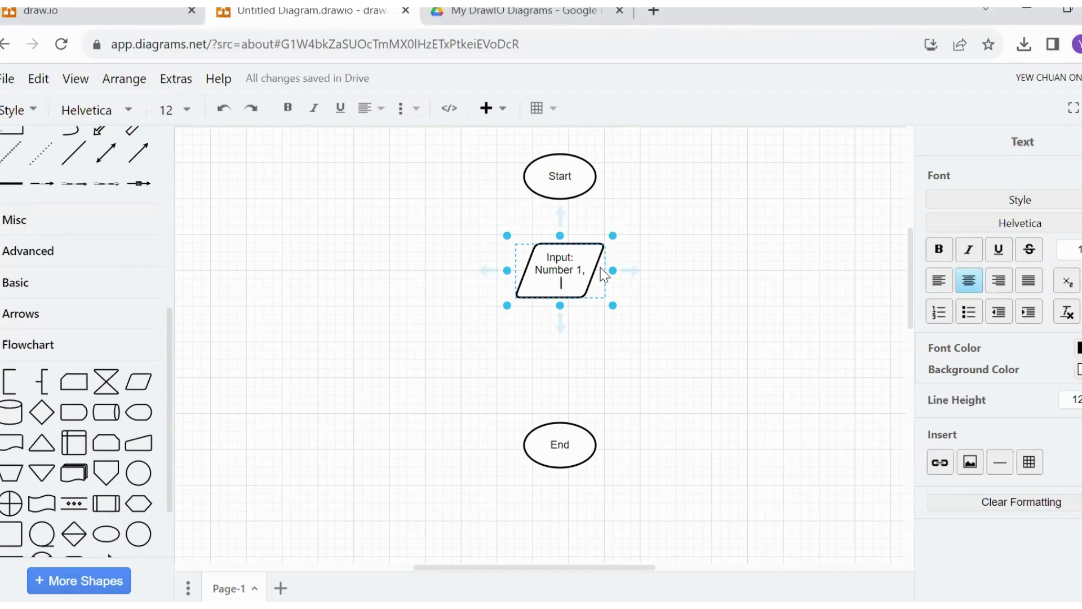
text(Number 2)
Make the word "Input" bold in the parallelogram and move the shape slightly up towards the Start ellipse
double_click(558, 257)
click(288, 108)
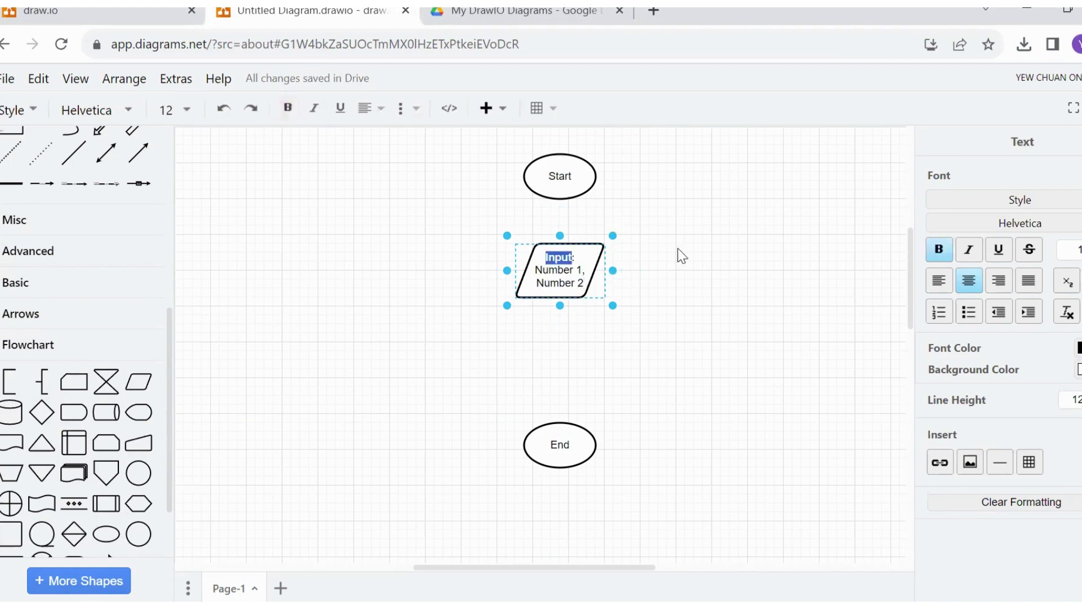
click(592, 248)
drag(592, 248, 591, 239)
click(702, 293)
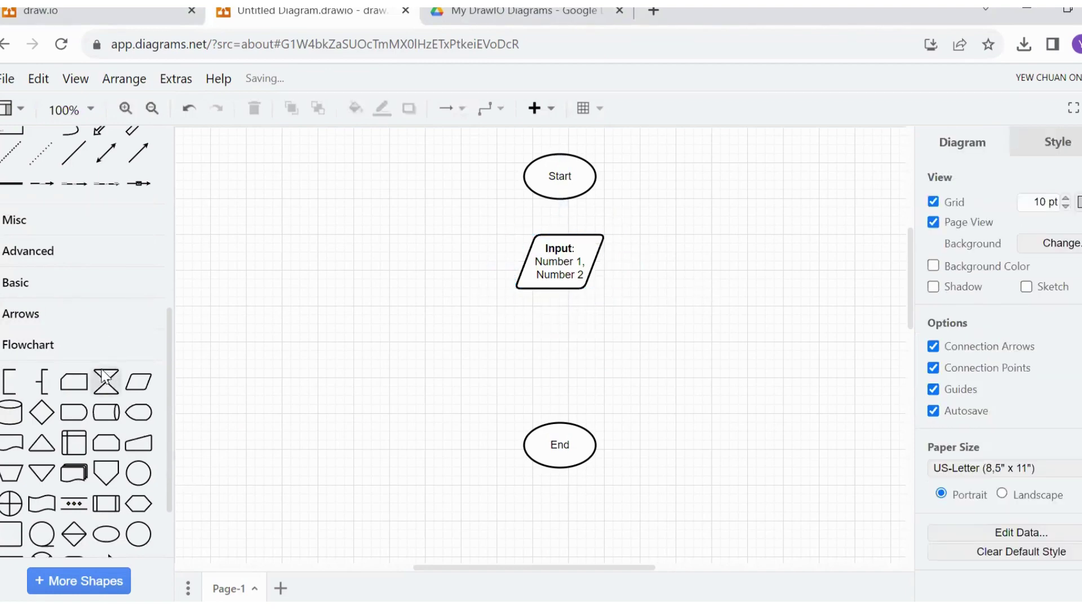
Place a Process rectangle between the input parallelogram and the End ellipse and label it "total = Number 1 + Number 2"
mouse_move(101, 377)
mouse_move(139, 388)
mouse_move(125, 415)
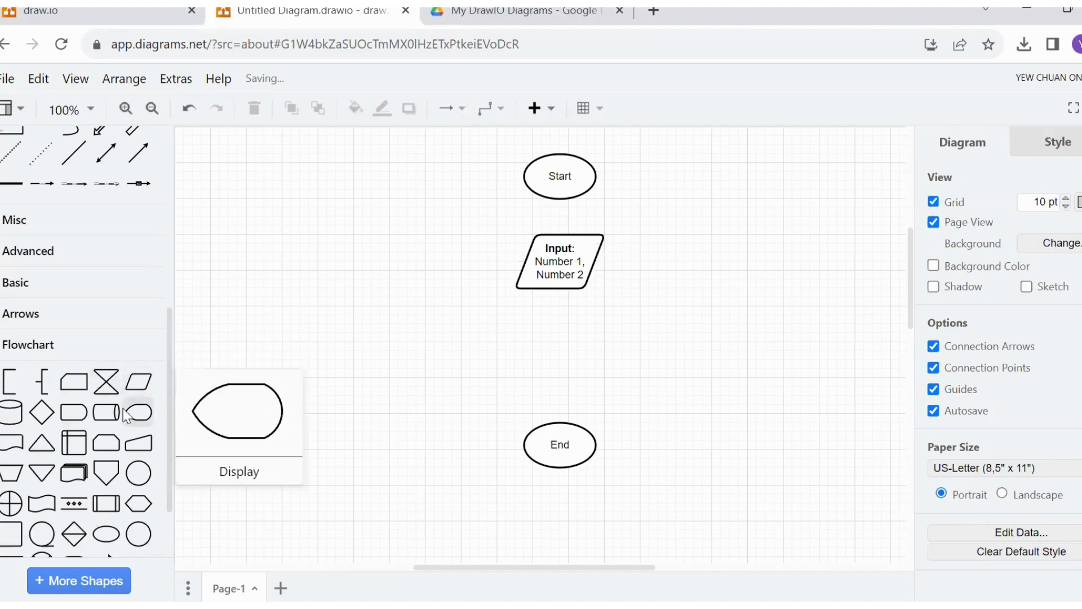
scroll(126, 406, down, 3)
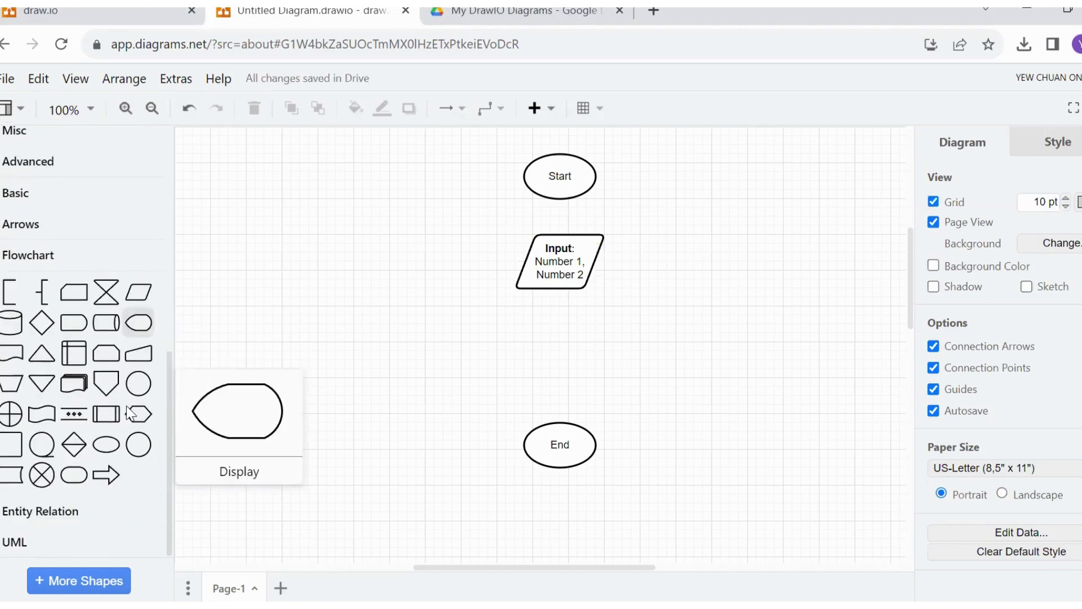
drag(73, 443, 518, 320)
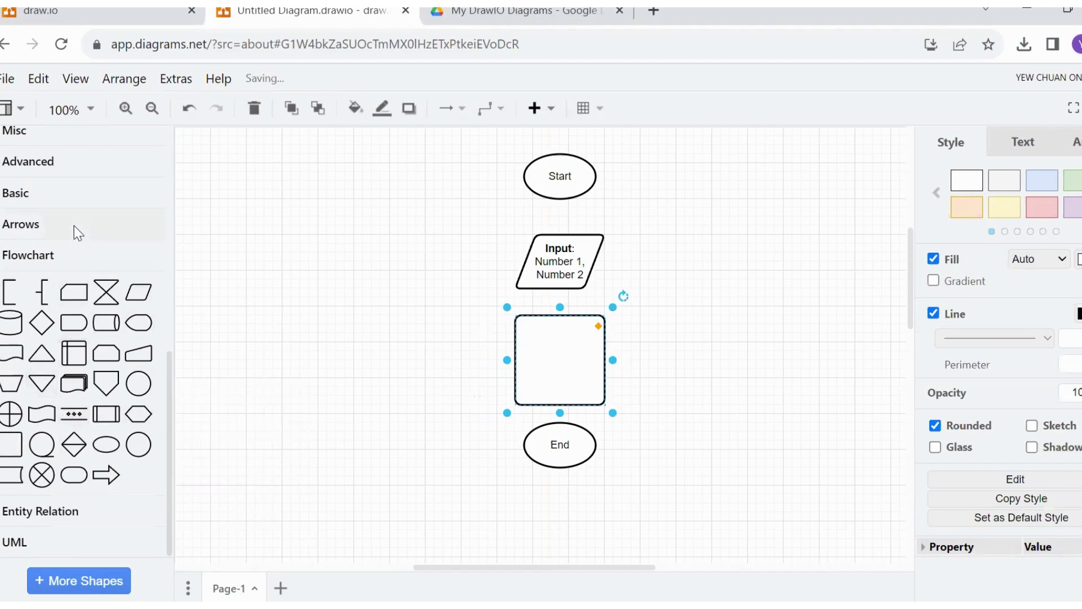
mouse_move(51, 426)
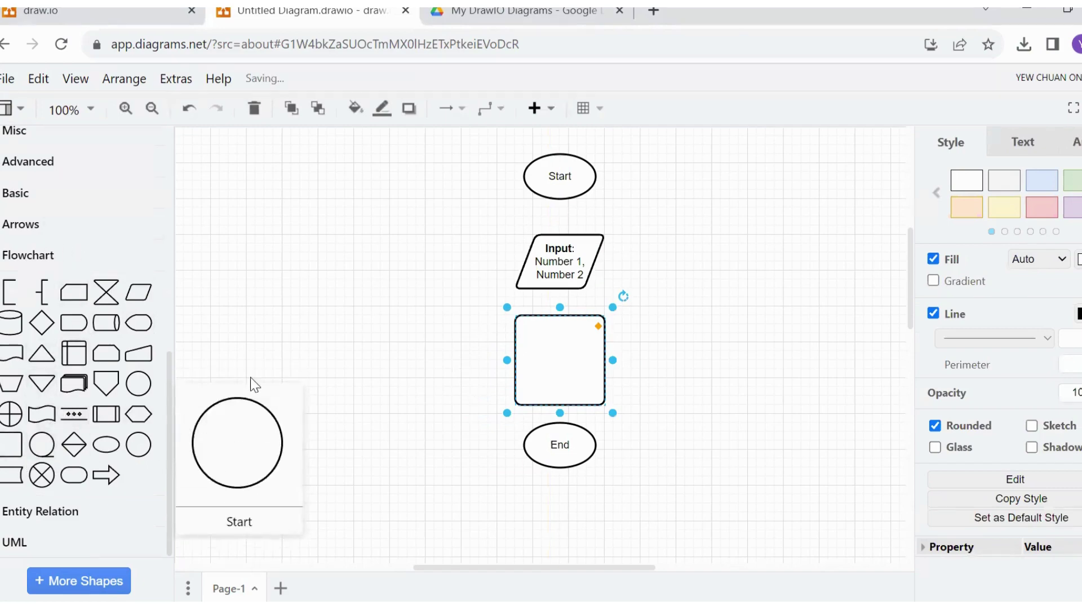
mouse_move(18, 453)
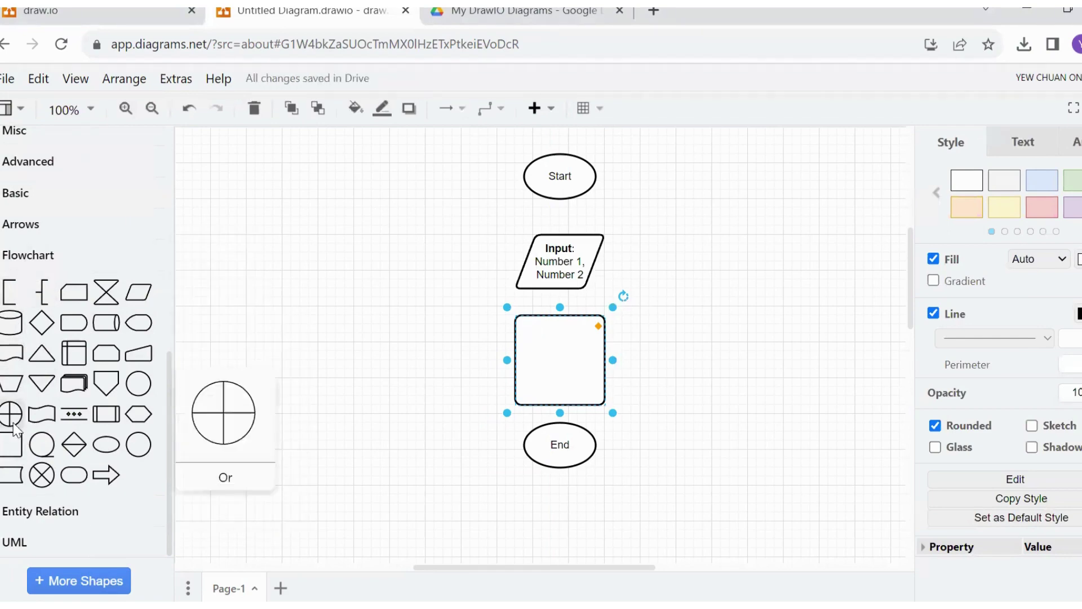
mouse_move(137, 449)
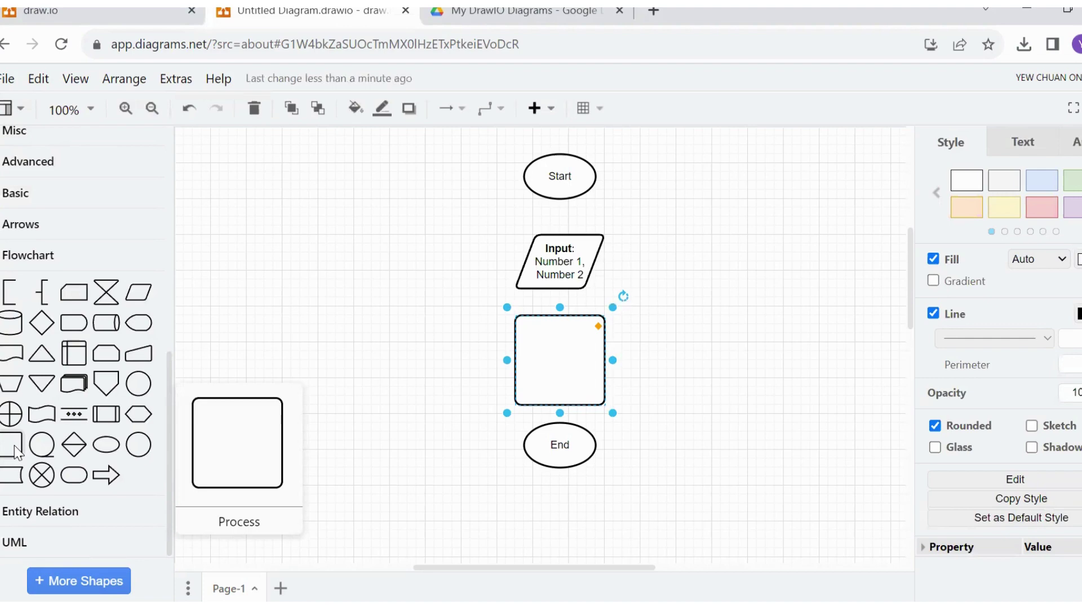
double_click(560, 356)
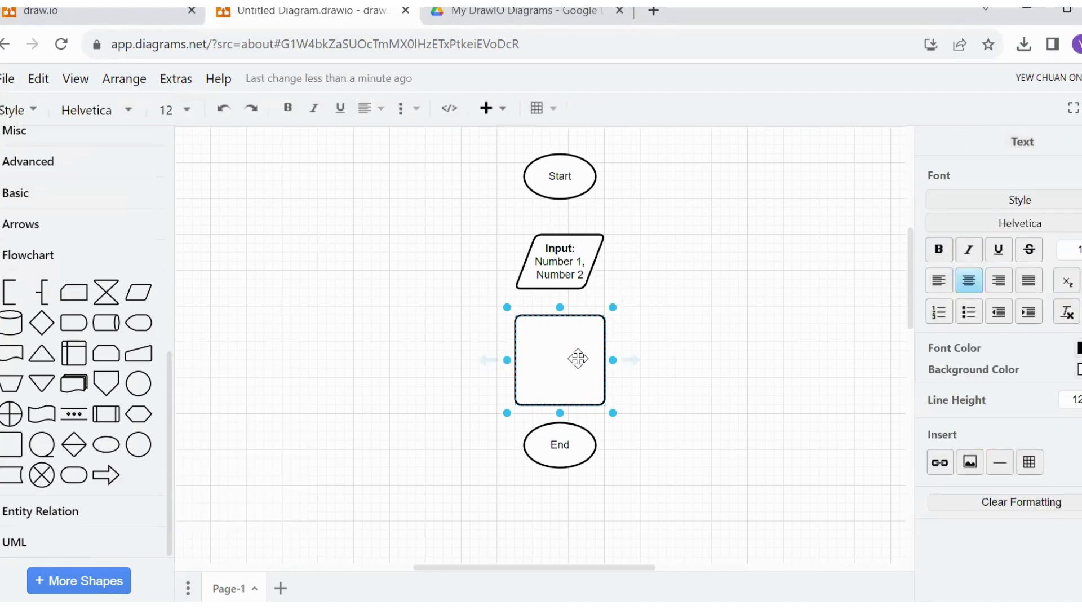
text(total = Number 1 + Number 2)
Make the process rectangle wider and flatter so its label fits on one line, and centre it below the input parallelogram
drag(507, 360, 455, 361)
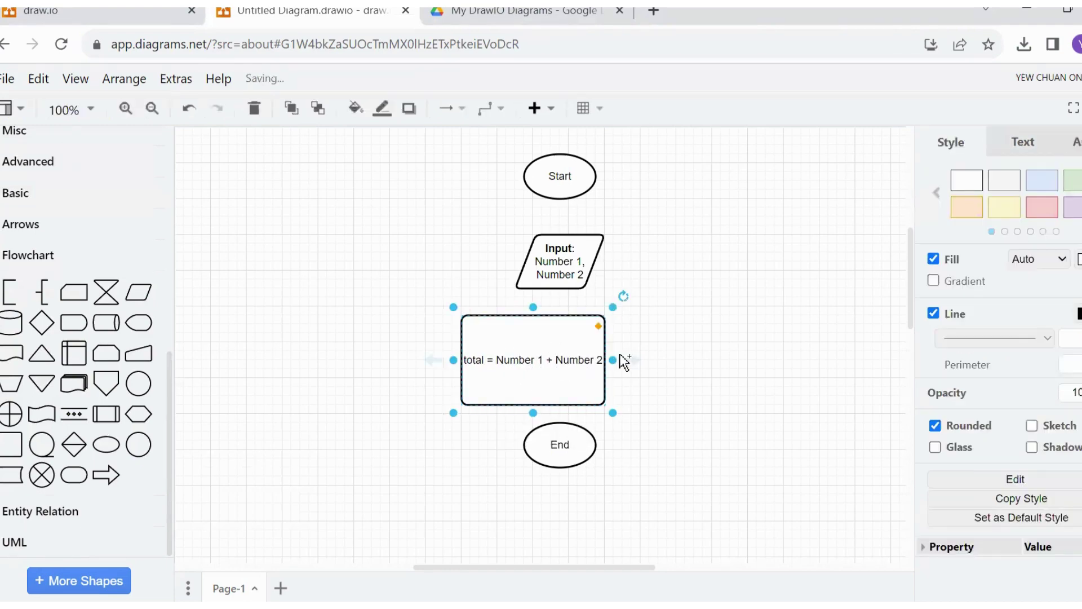
drag(615, 359, 697, 360)
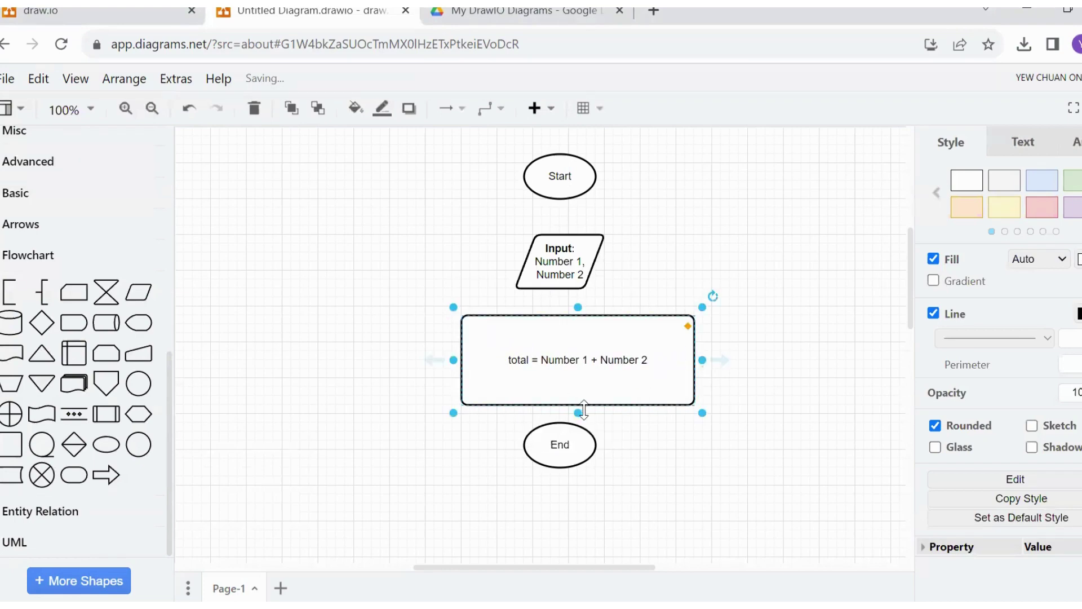
drag(580, 413, 596, 370)
drag(702, 341, 633, 331)
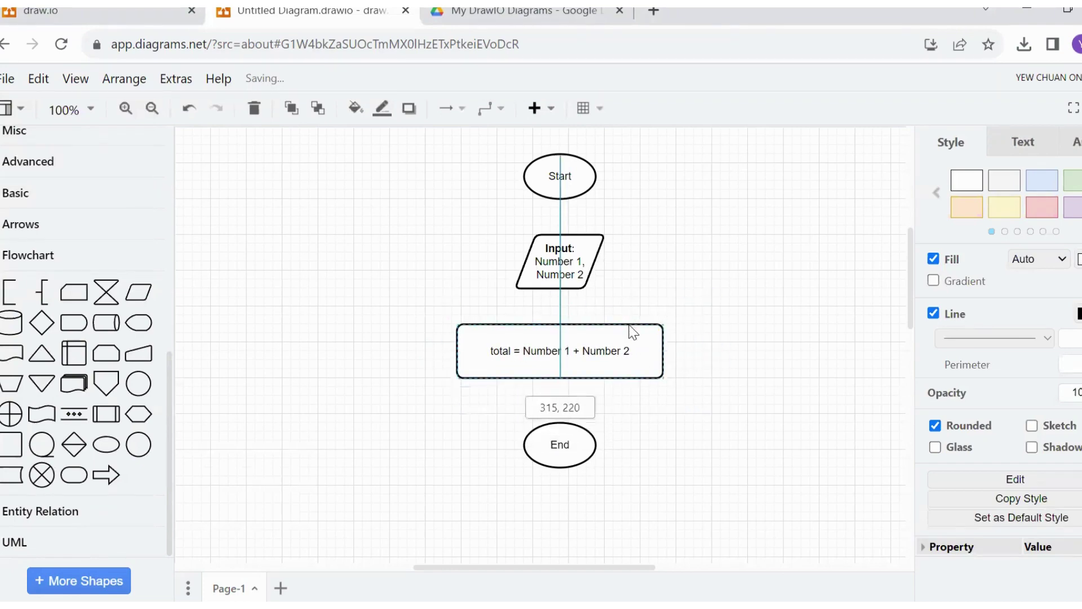
Move the End ellipse straight down to leave room for another shape below the process rectangle
scroll(597, 372, down, 3)
drag(577, 350, 574, 393)
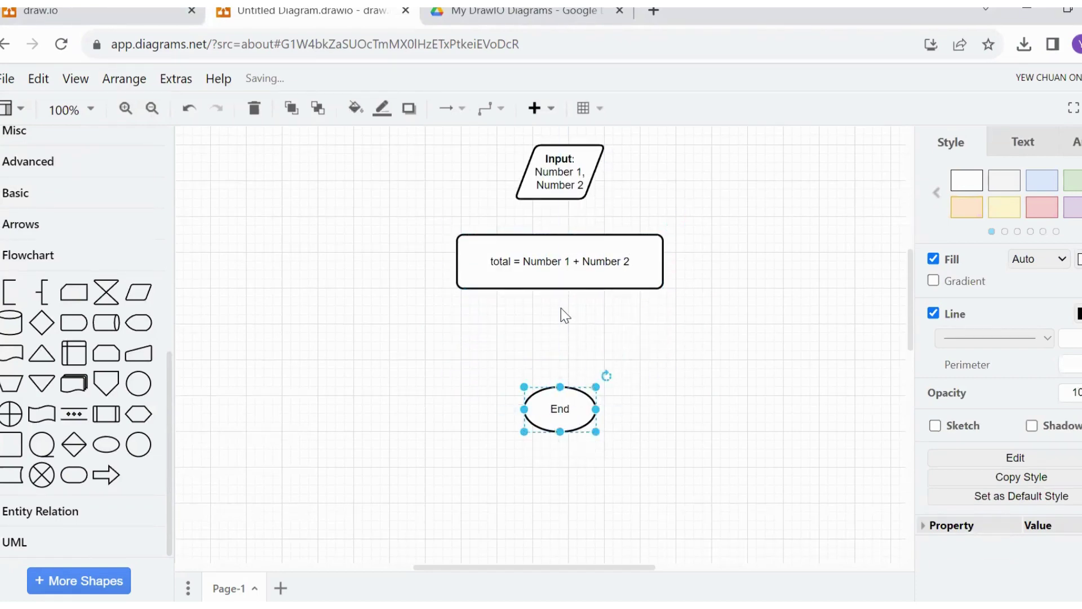
scroll(561, 313, up, 5)
Place a Display shape from the Advanced shape set centred between the process rectangle and the End ellipse
scroll(68, 367, up, 2)
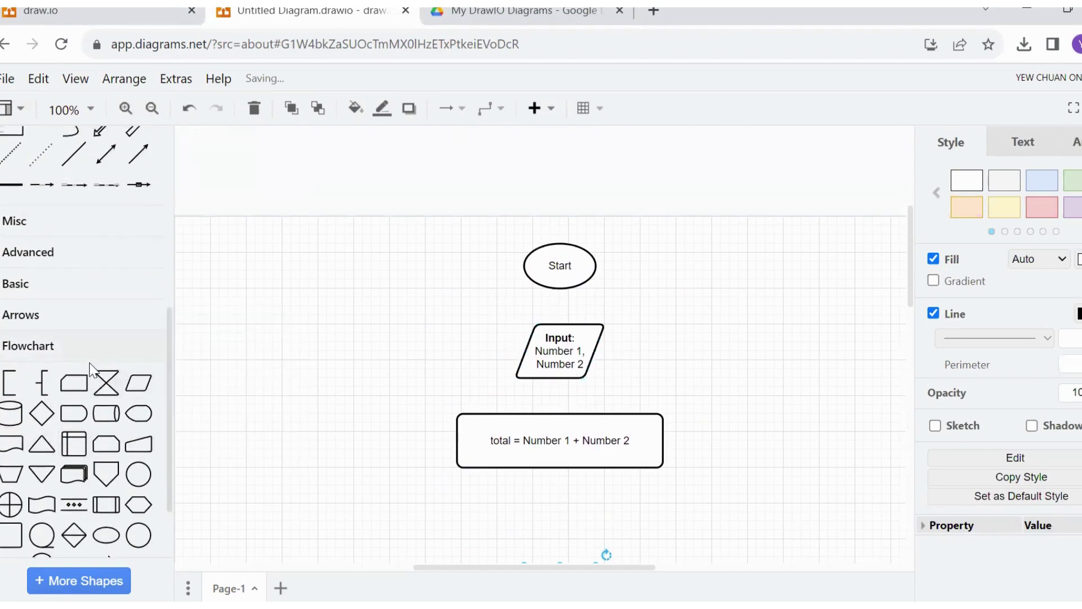
scroll(87, 372, up, 4)
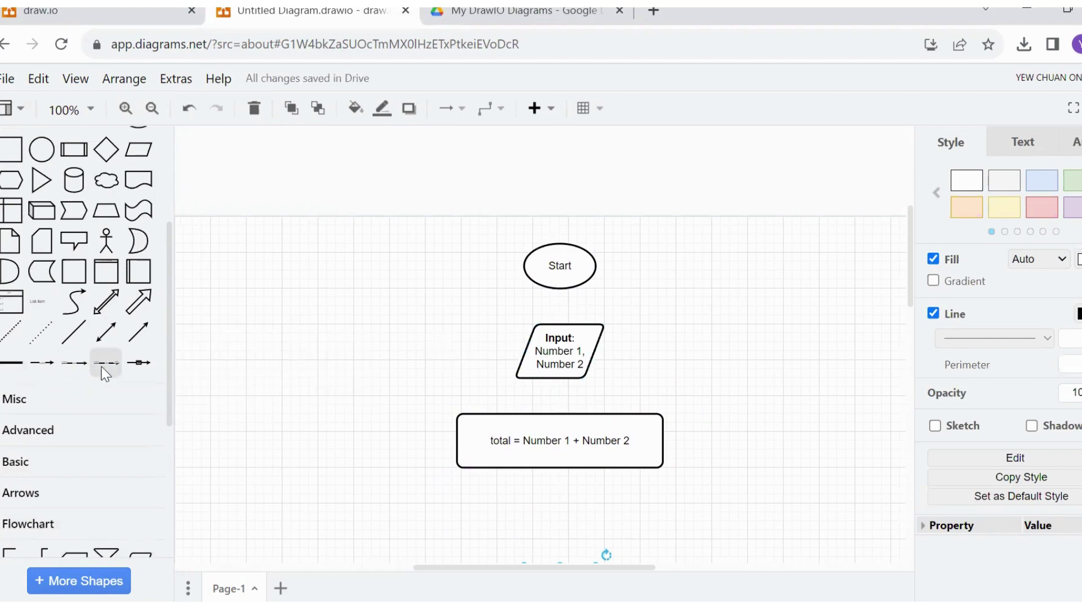
scroll(62, 350, down, 5)
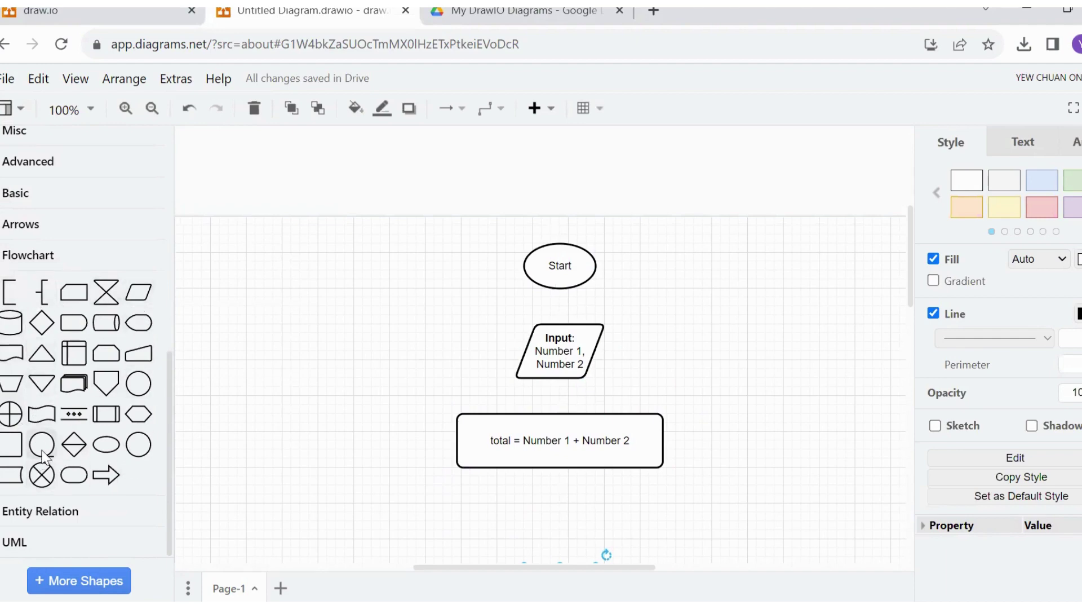
scroll(78, 387, up, 3)
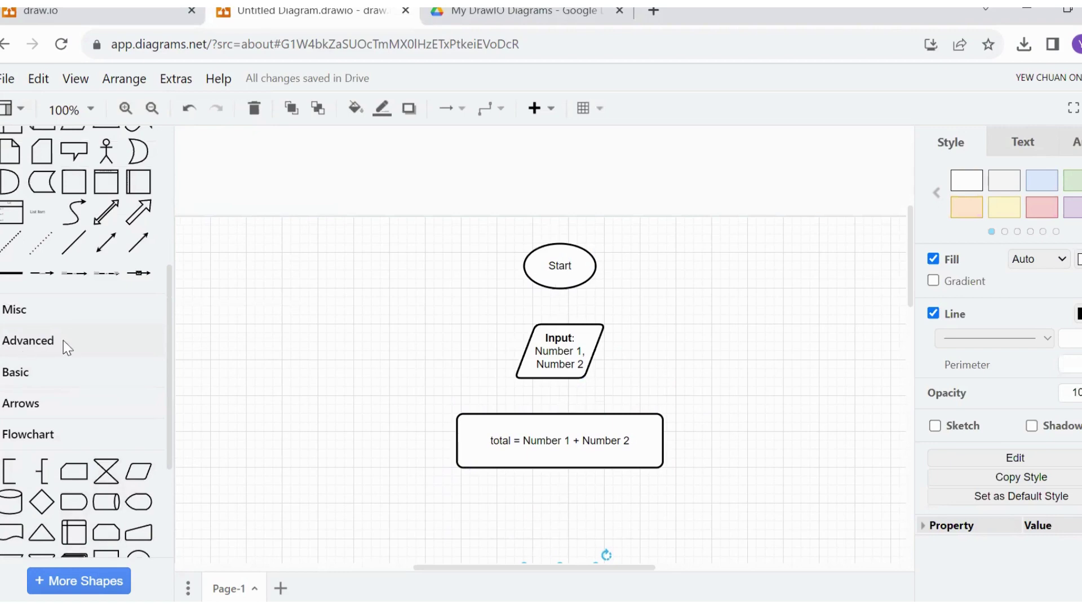
click(30, 344)
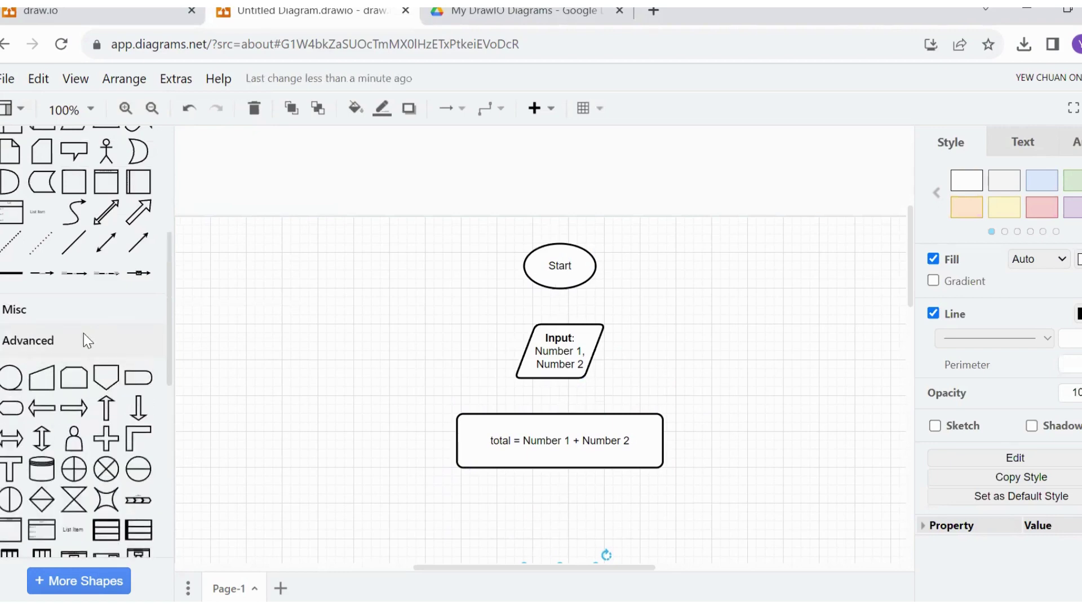
scroll(83, 333, down, 2)
scroll(470, 308, down, 2)
mouse_move(20, 324)
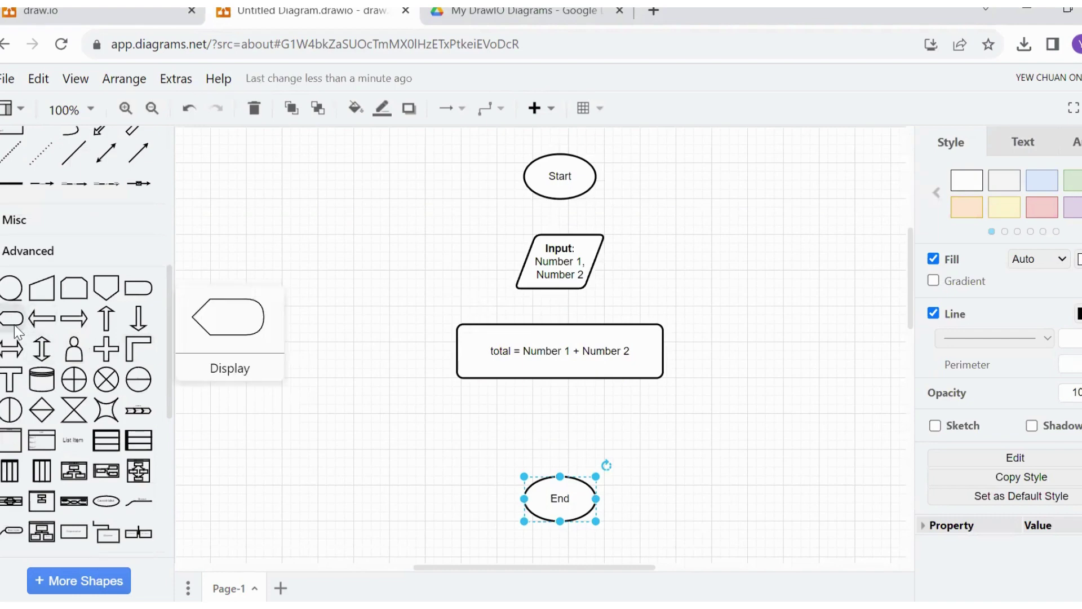
drag(11, 326, 533, 402)
scroll(560, 377, down, 3)
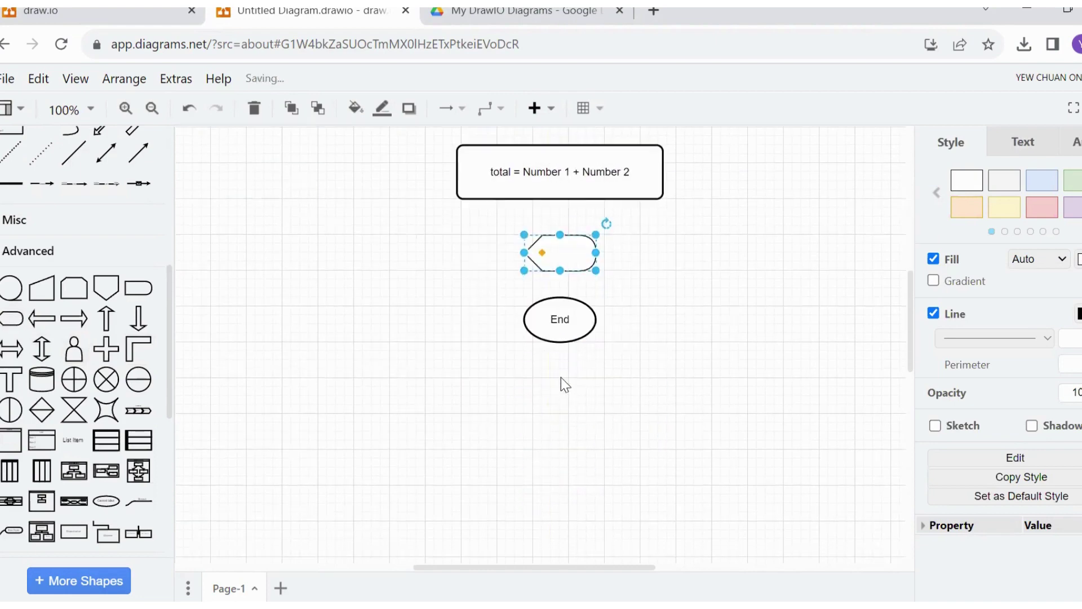